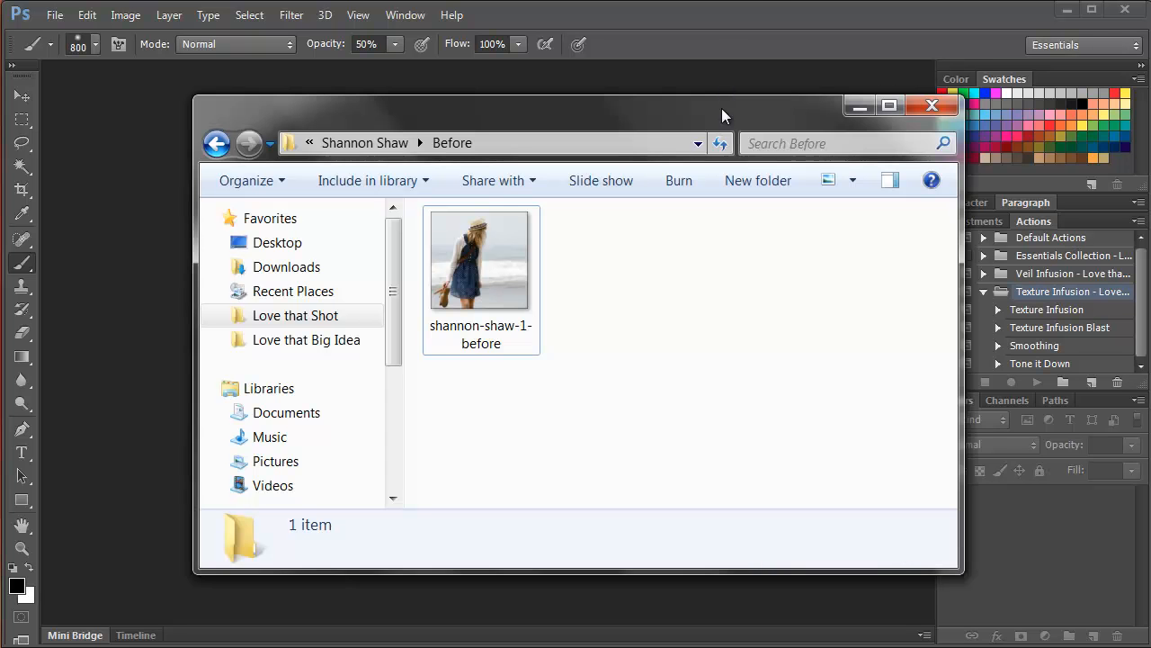
# - Drag the beach portrait JPEG from Explorer into Photoshop and fit it to the screen
pyautogui.moveTo(721, 108); pyautogui.dragTo(748, 102)
pyautogui.click(520, 247)
pyautogui.moveTo(520, 247); pyautogui.dragTo(161, 257)
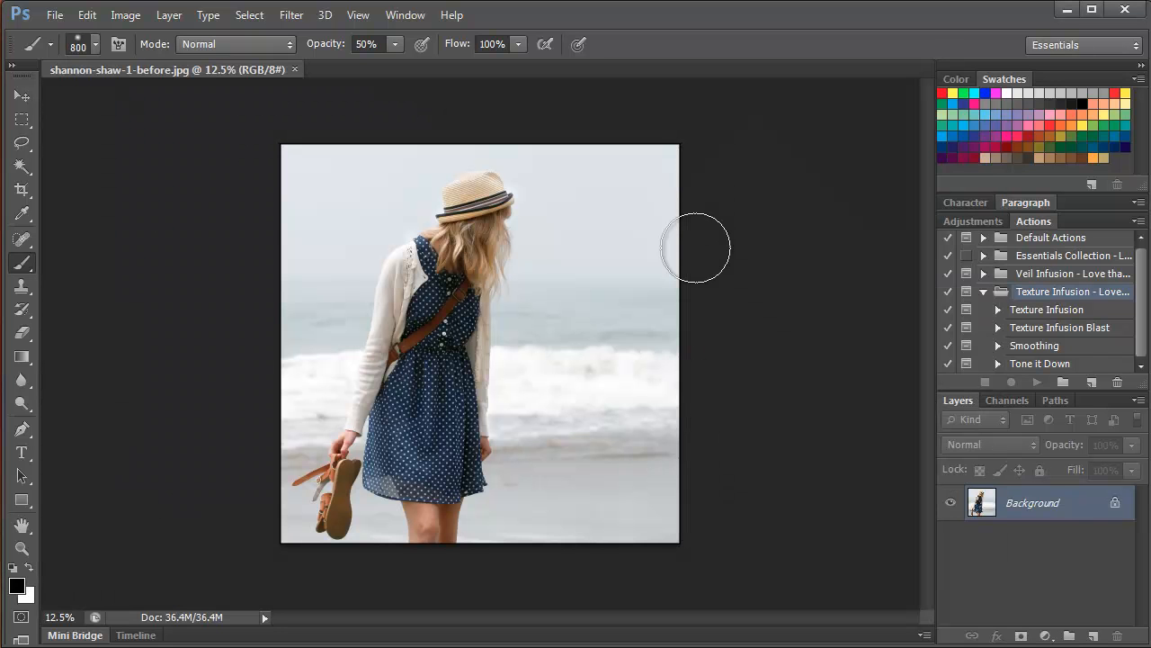
pyautogui.hotkey('ctrl', '0')
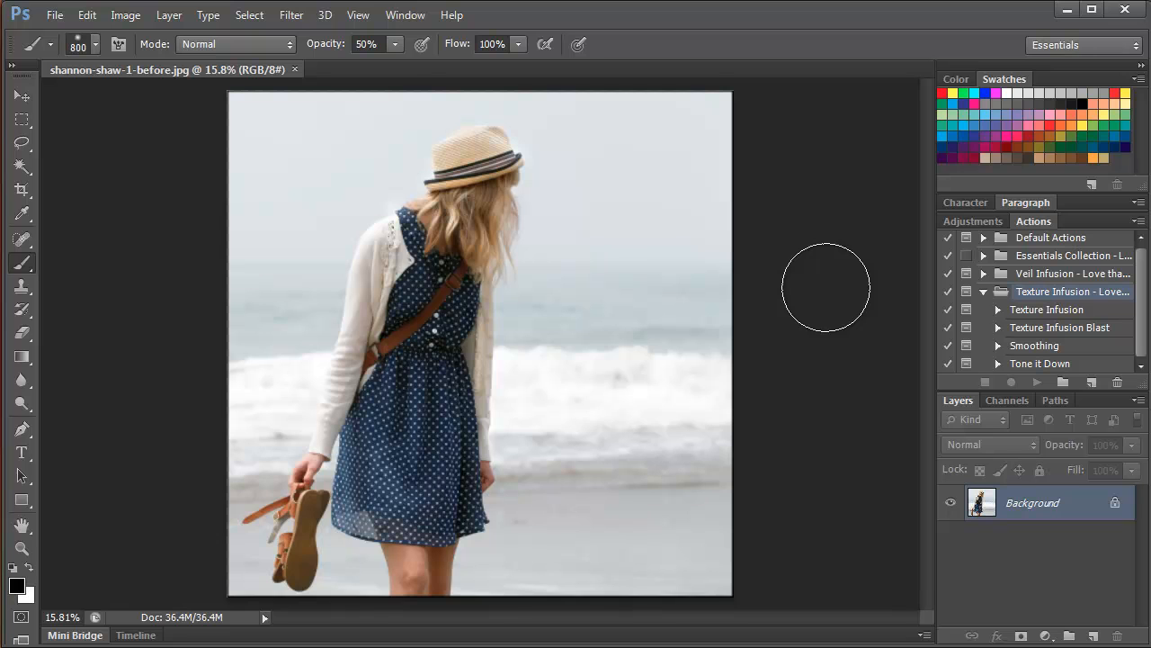
# - Add a Hue/Saturation adjustment layer at Saturation -100, lower it to 48% opacity, then select Background
pyautogui.click(1045, 637)
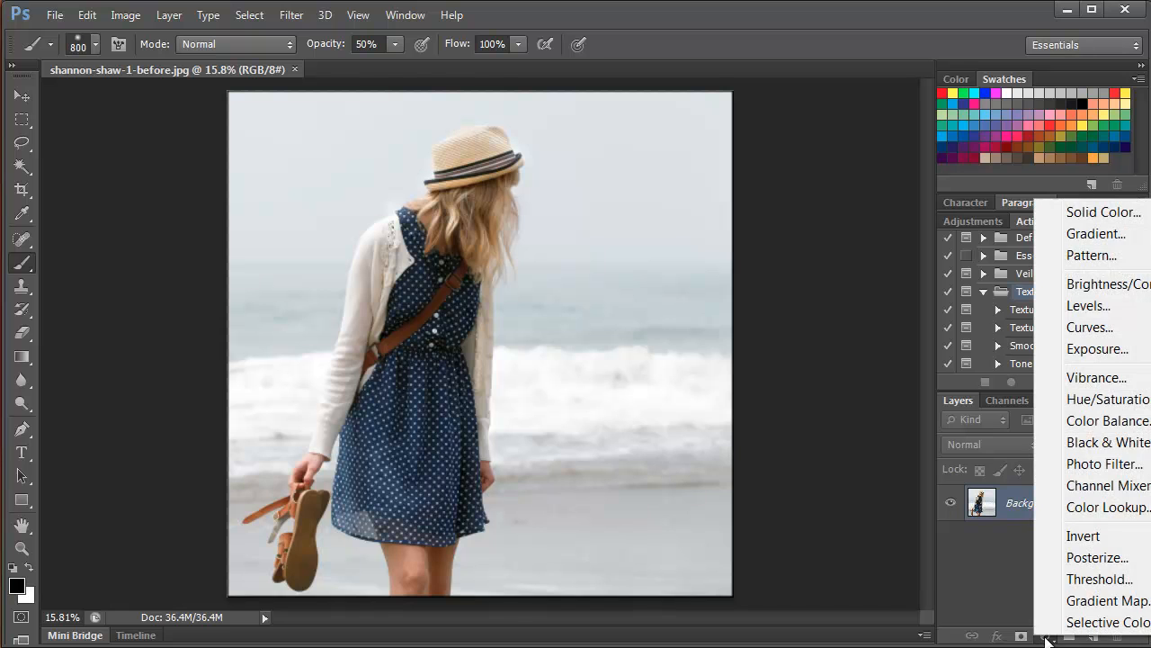
pyautogui.click(1133, 407)
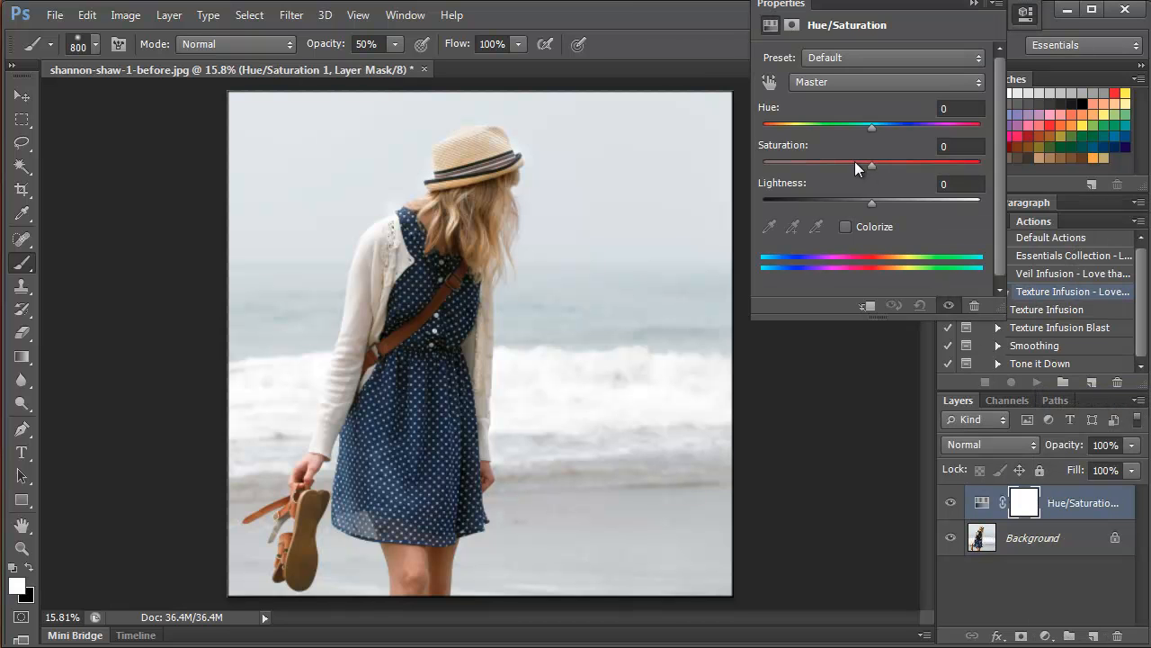
pyautogui.moveTo(871, 163); pyautogui.dragTo(756, 162)
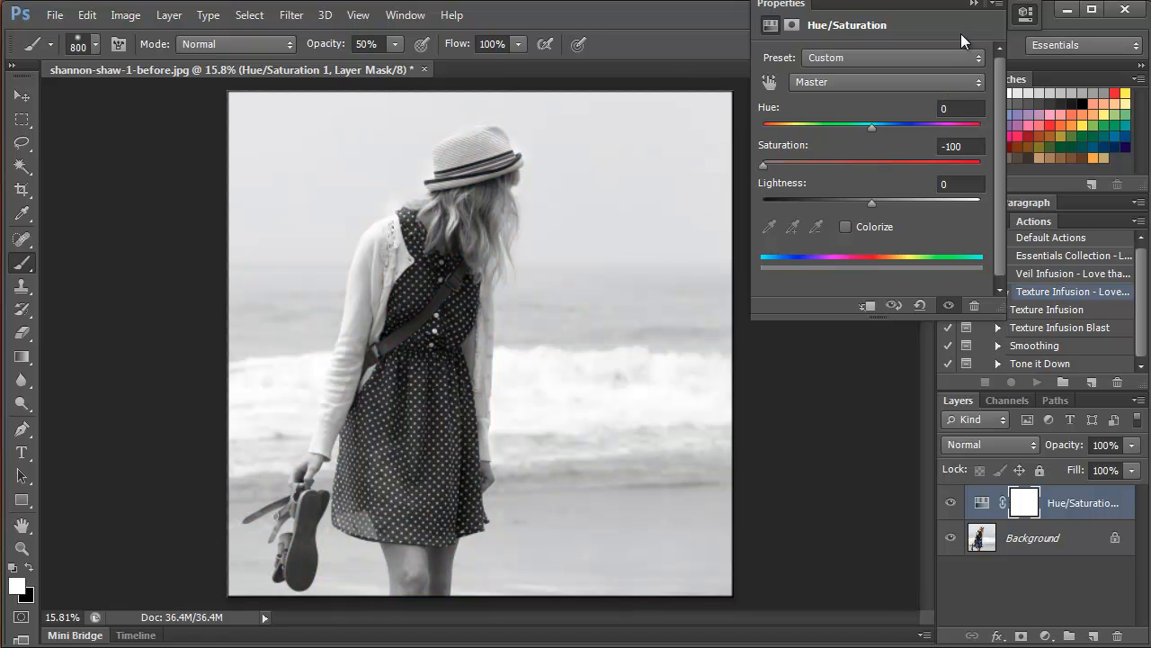
pyautogui.click(981, 502)
pyautogui.click(1132, 444)
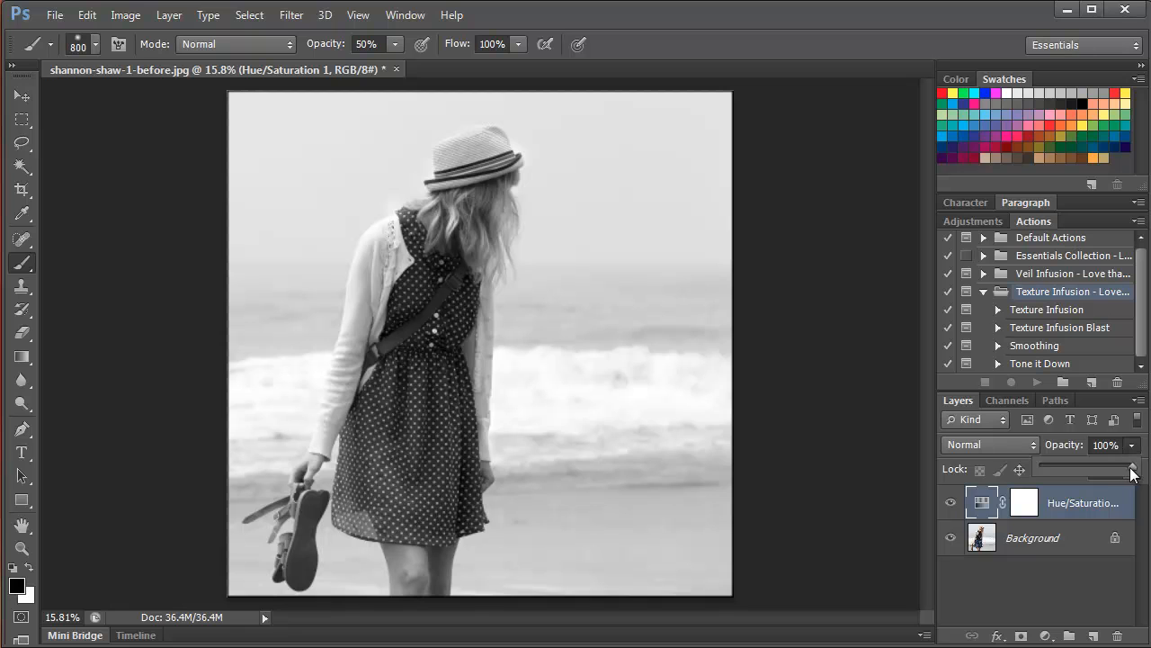
pyautogui.moveTo(1135, 474); pyautogui.dragTo(1100, 474)
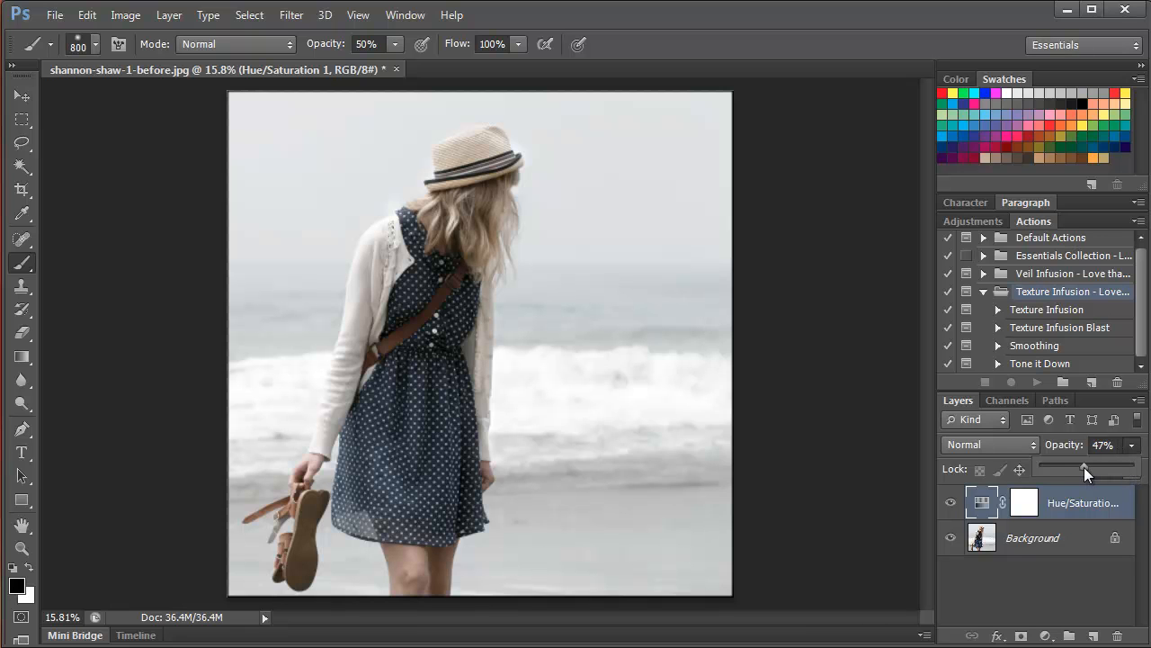
pyautogui.click(1067, 543)
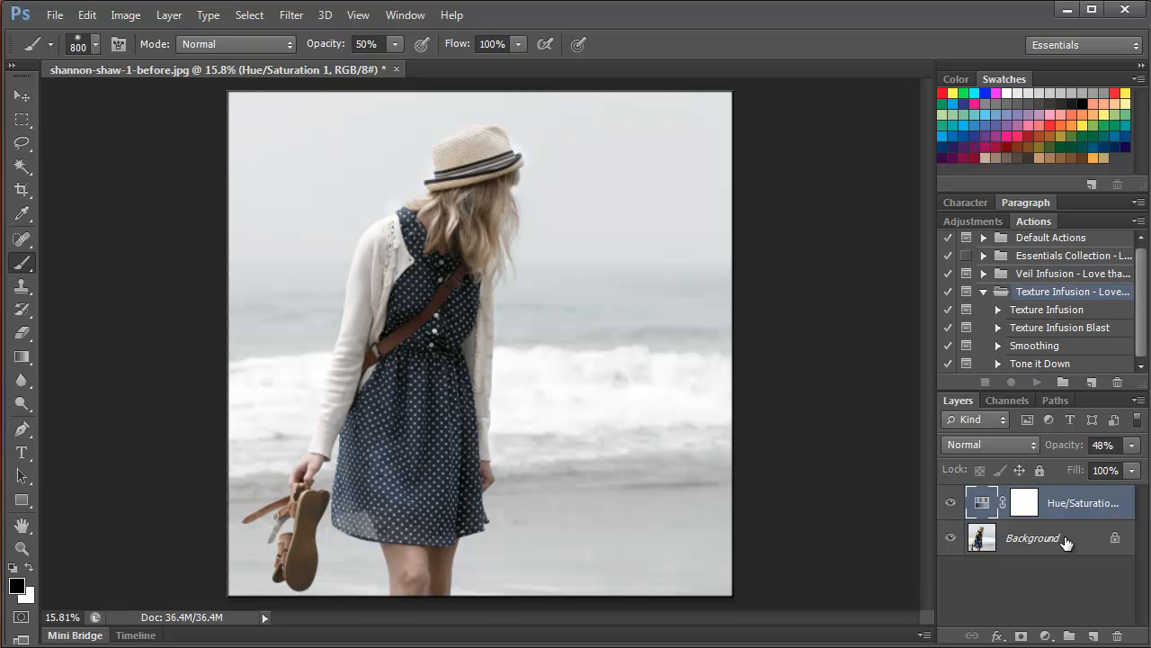
pyautogui.click(1063, 540)
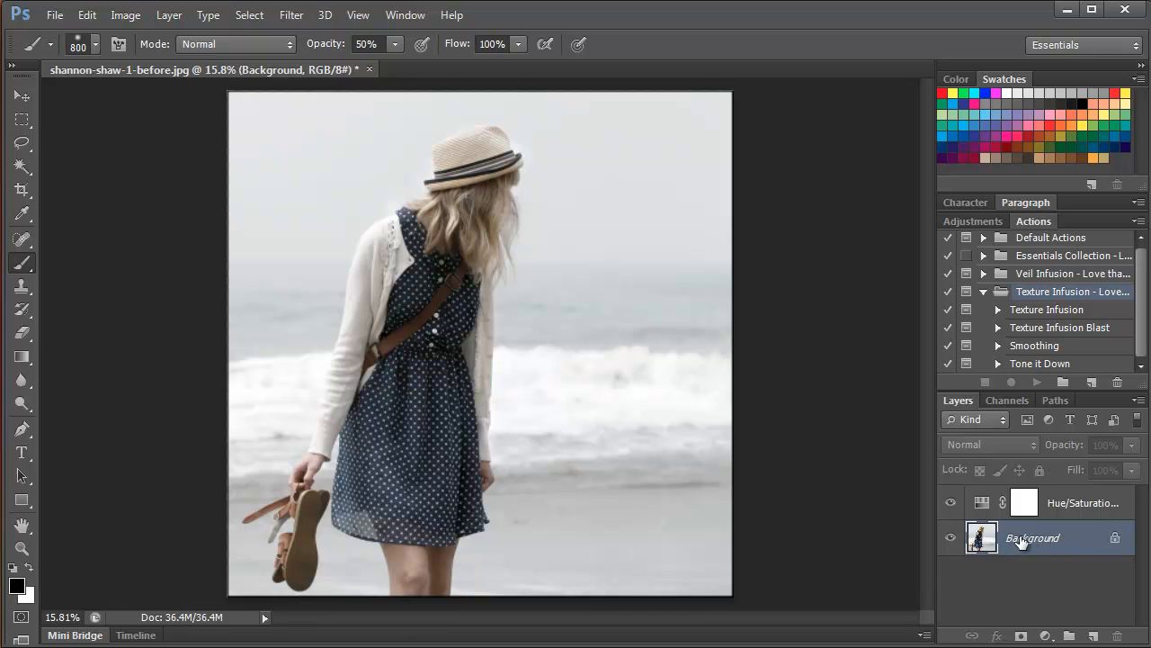
# - Duplicate the Background, move the copy above the Hue/Saturation layer and blend it as Soft Light
pyautogui.hotkey('ctrl', 'j')
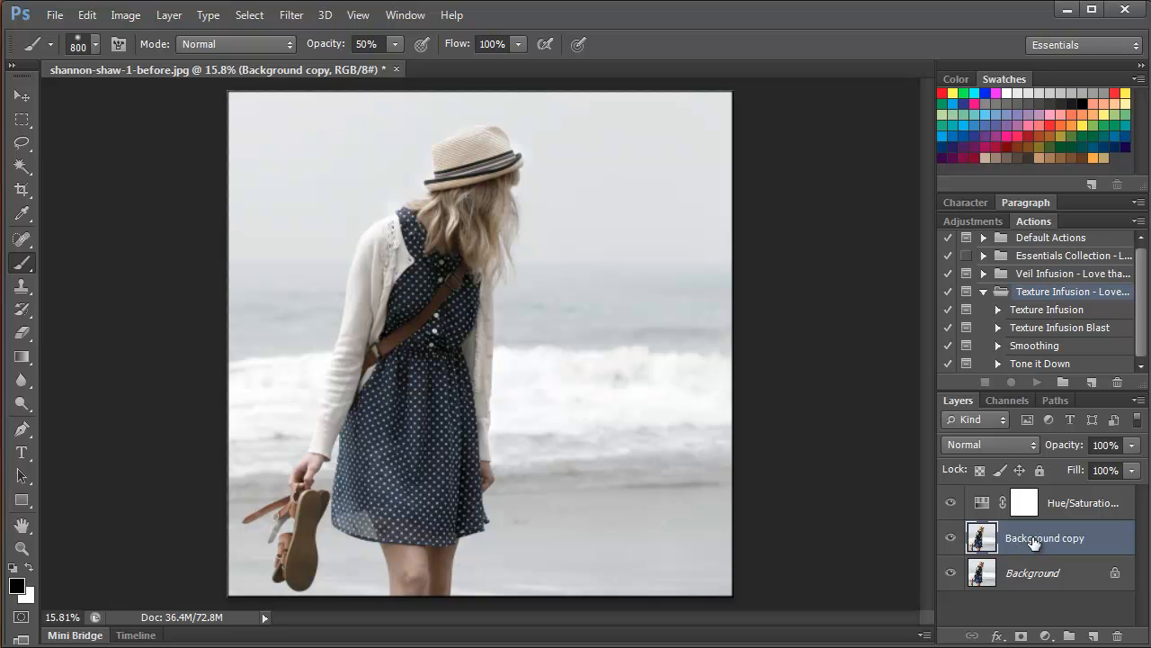
pyautogui.moveTo(1041, 541); pyautogui.dragTo(1055, 493)
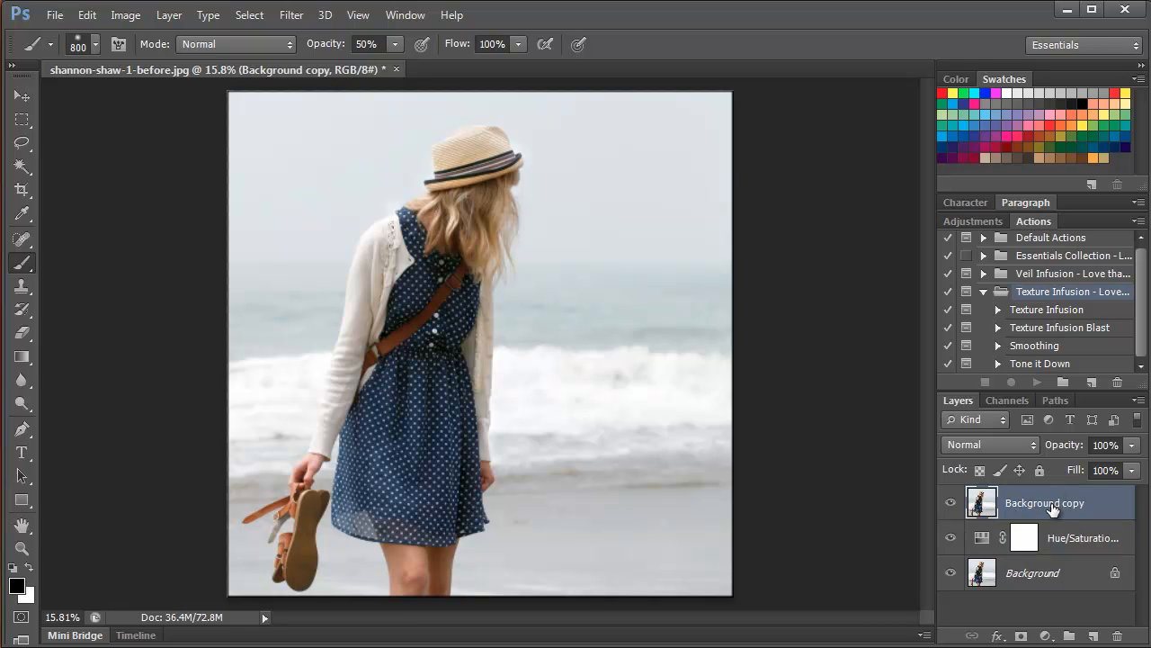
pyautogui.click(1025, 442)
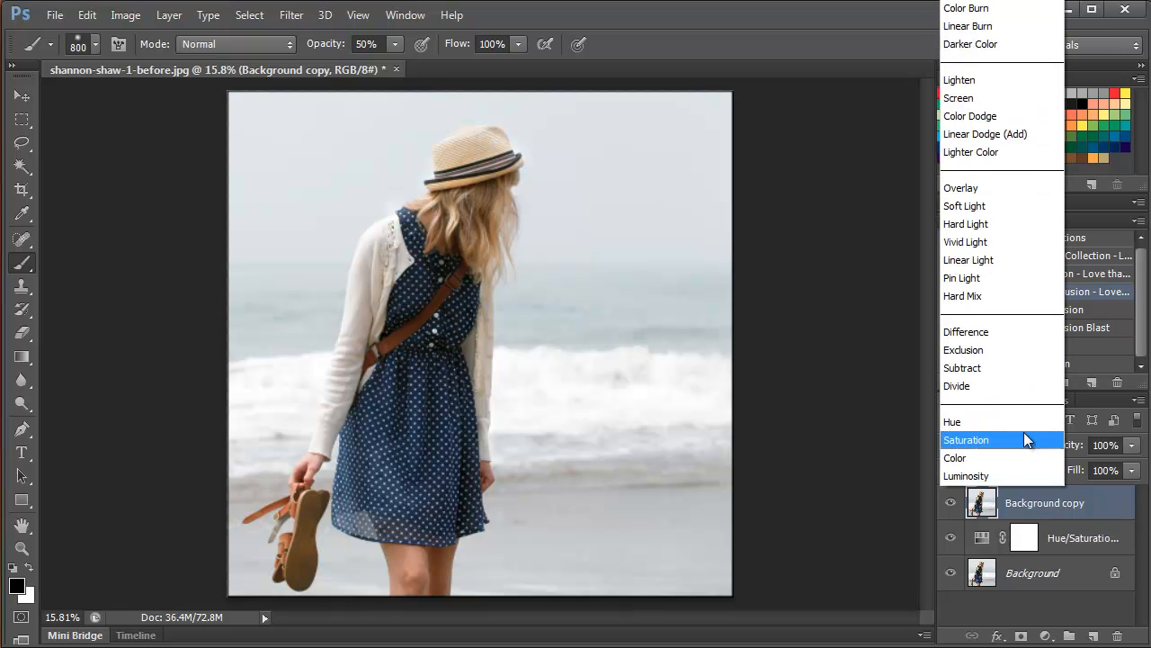
pyautogui.click(985, 205)
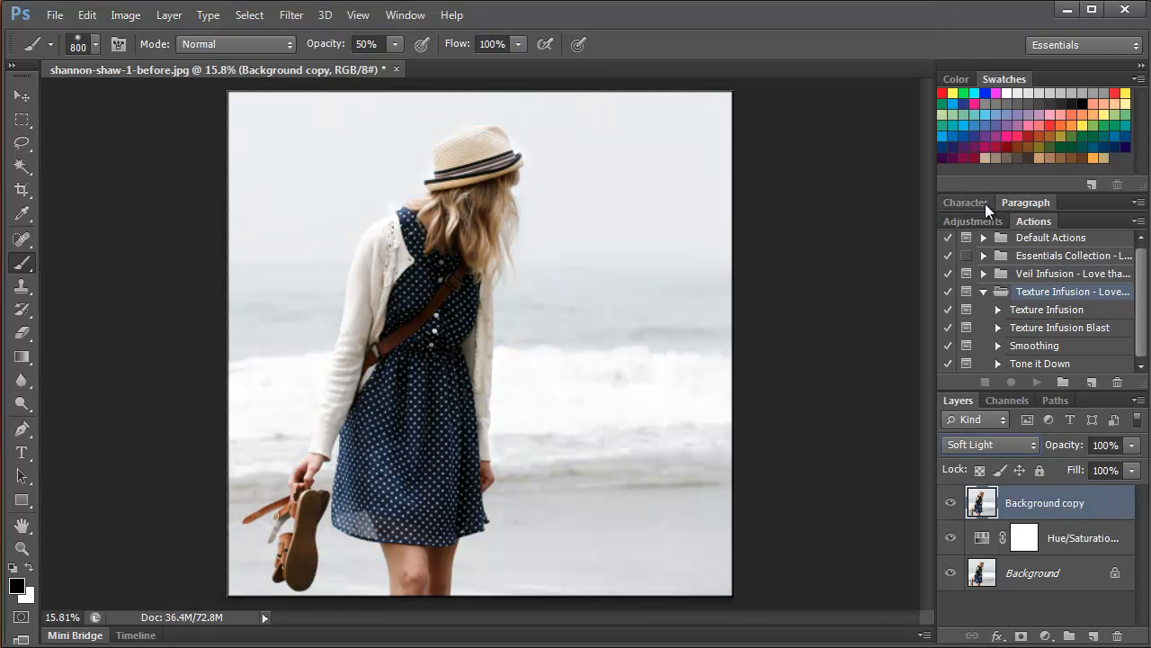
# - Toggle the Background copy's visibility repeatedly to compare the Soft Light contrast
pyautogui.click(951, 504)
pyautogui.click(952, 506)
pyautogui.click(953, 505)
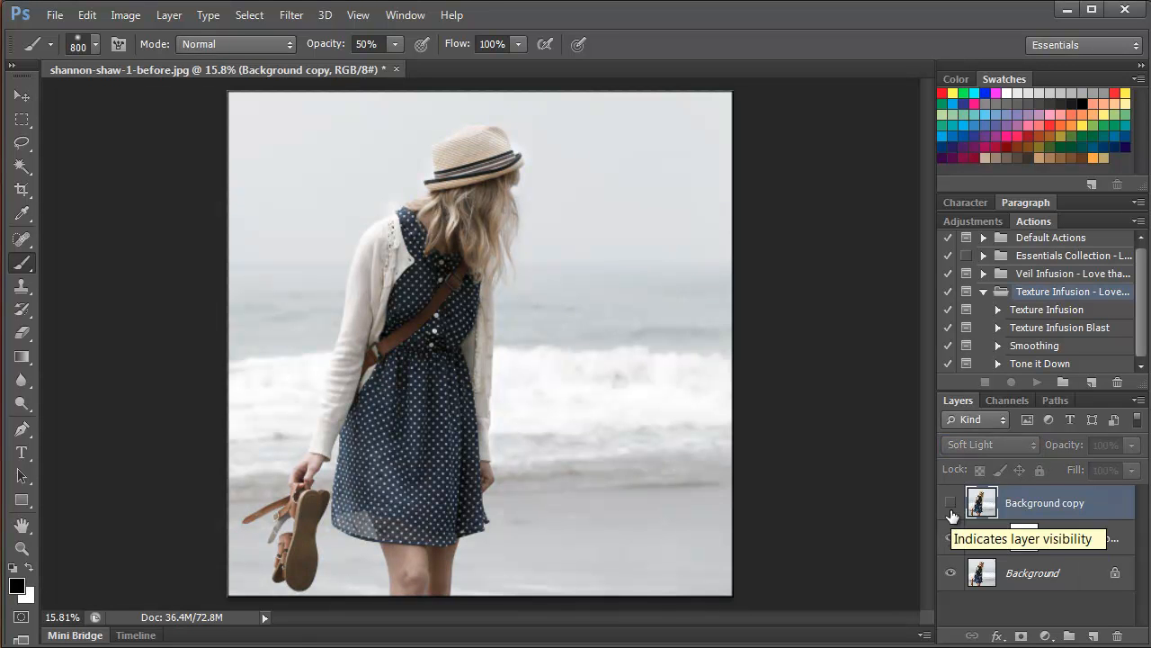
pyautogui.click(953, 504)
pyautogui.click(952, 503)
pyautogui.click(953, 503)
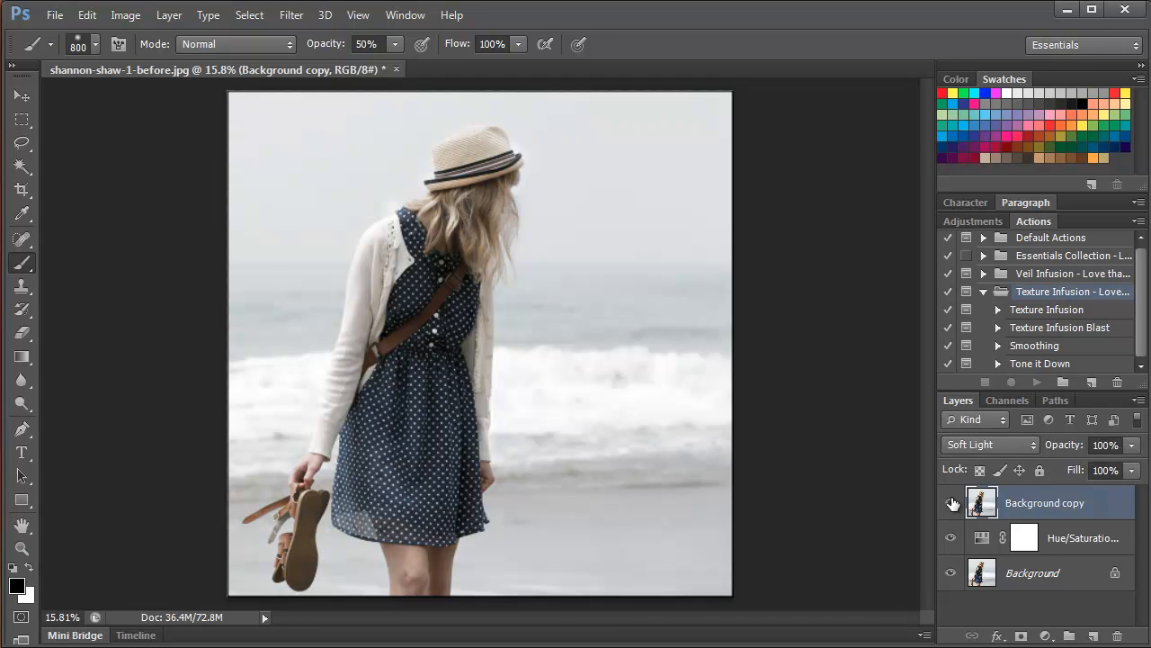
pyautogui.click(952, 503)
pyautogui.click(953, 504)
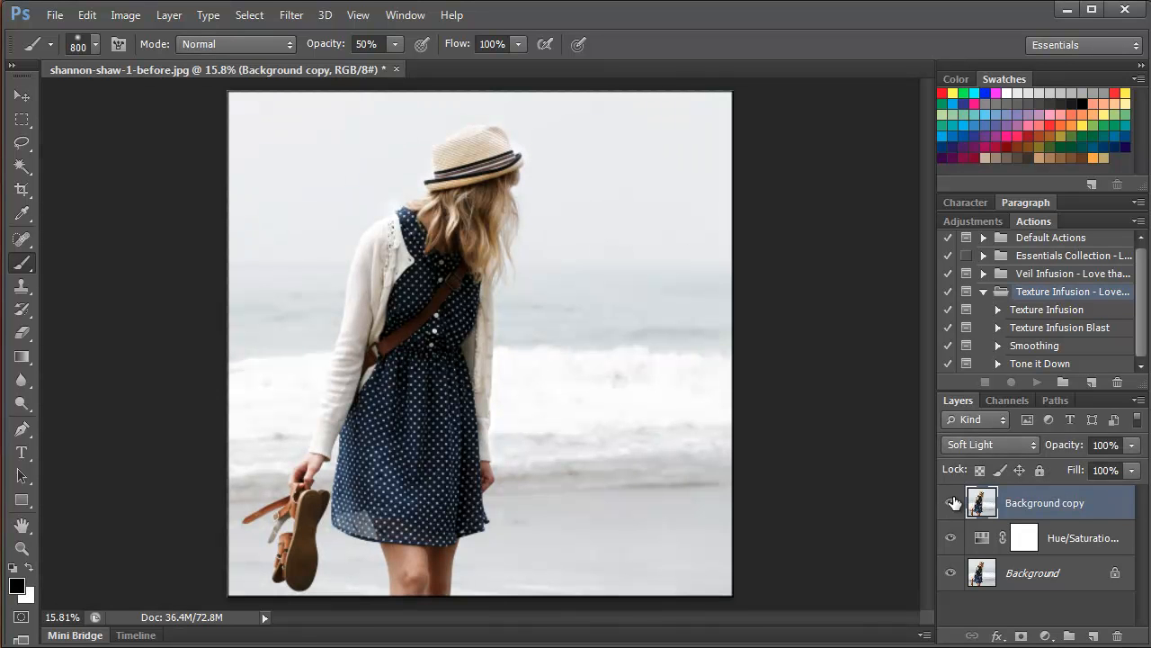
# - Run the Texture Infusion action and place the green kupukupu-kc-lts texture stretched over the whole photo
pyautogui.click(1034, 314)
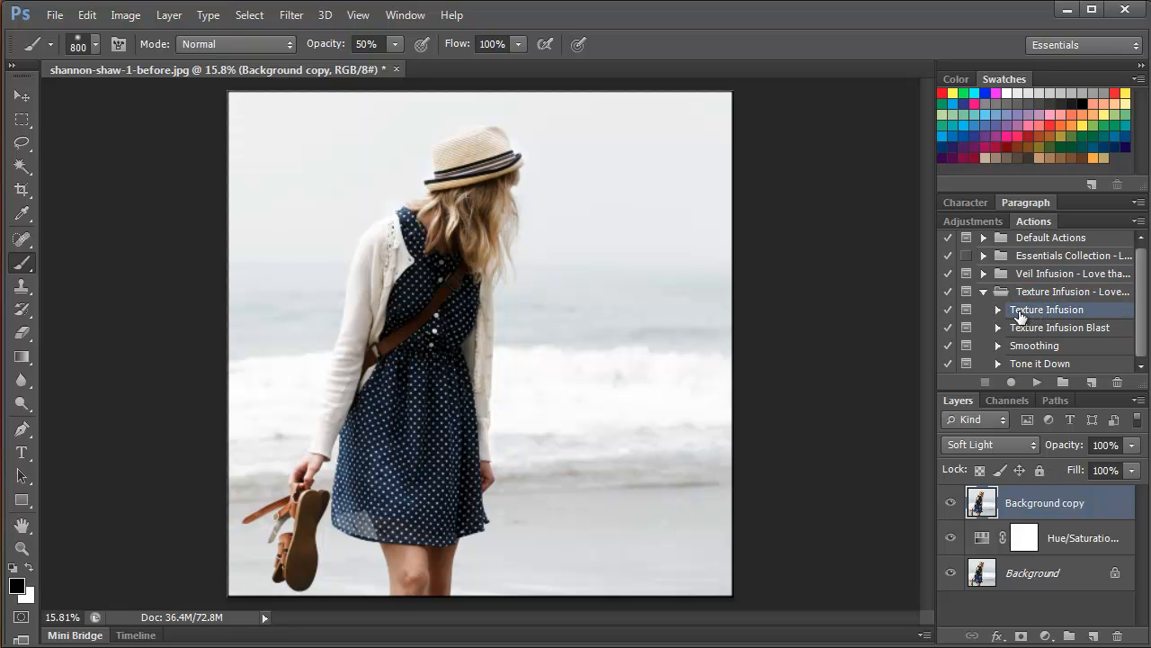
pyautogui.click(1037, 381)
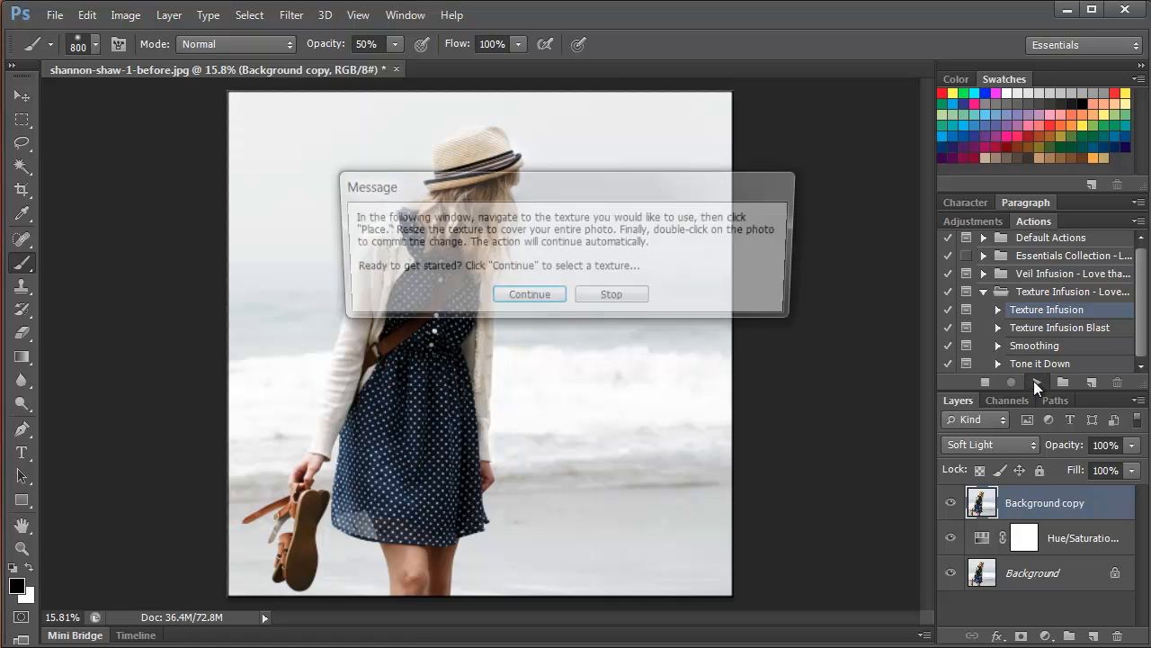
pyautogui.click(542, 298)
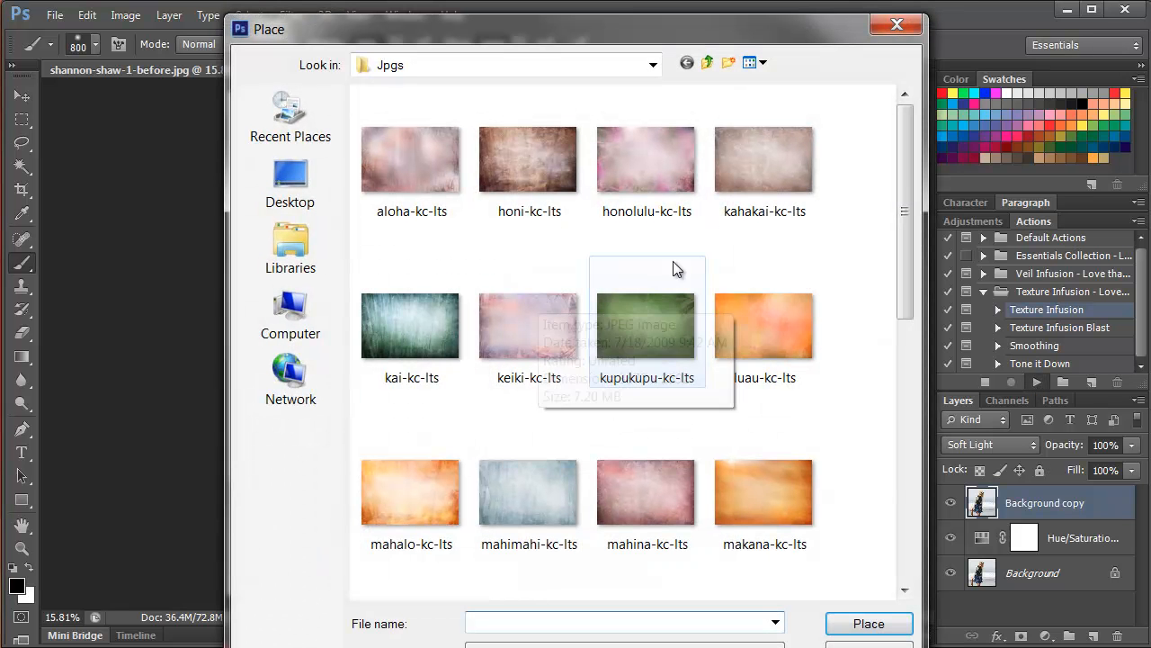
pyautogui.click(626, 321)
pyautogui.click(861, 627)
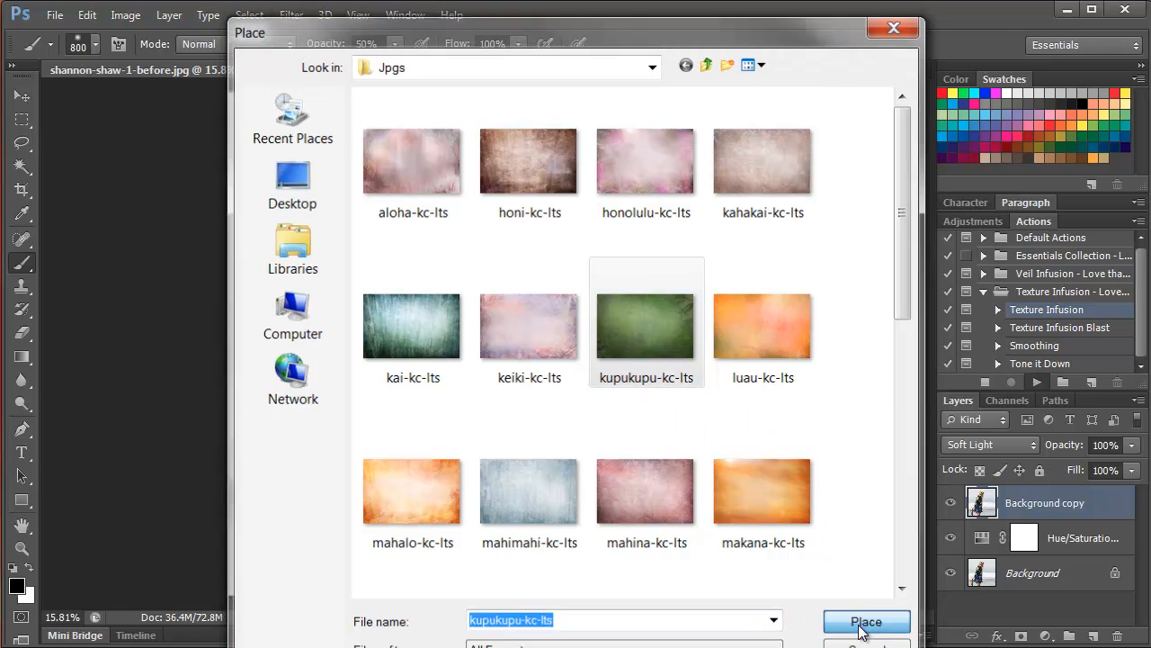
pyautogui.moveTo(437, 350); pyautogui.dragTo(241, 144)
pyautogui.moveTo(361, 179); pyautogui.dragTo(732, 576)
pyautogui.hotkey('shift', 'alt', 'f')
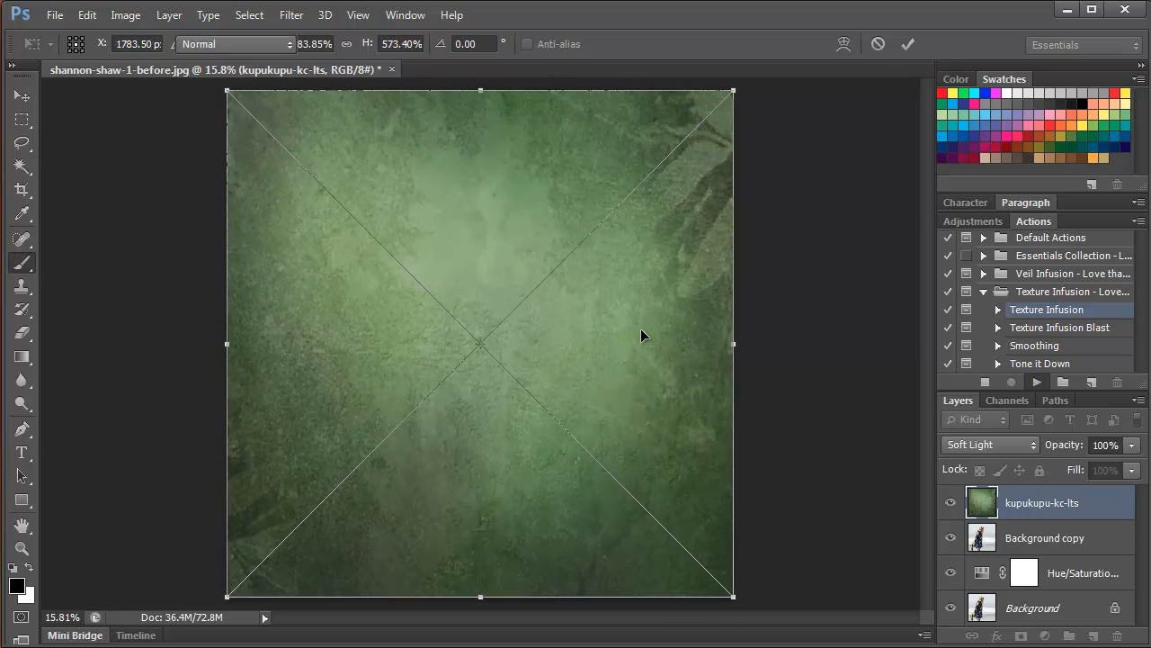
pyautogui.press('Return')
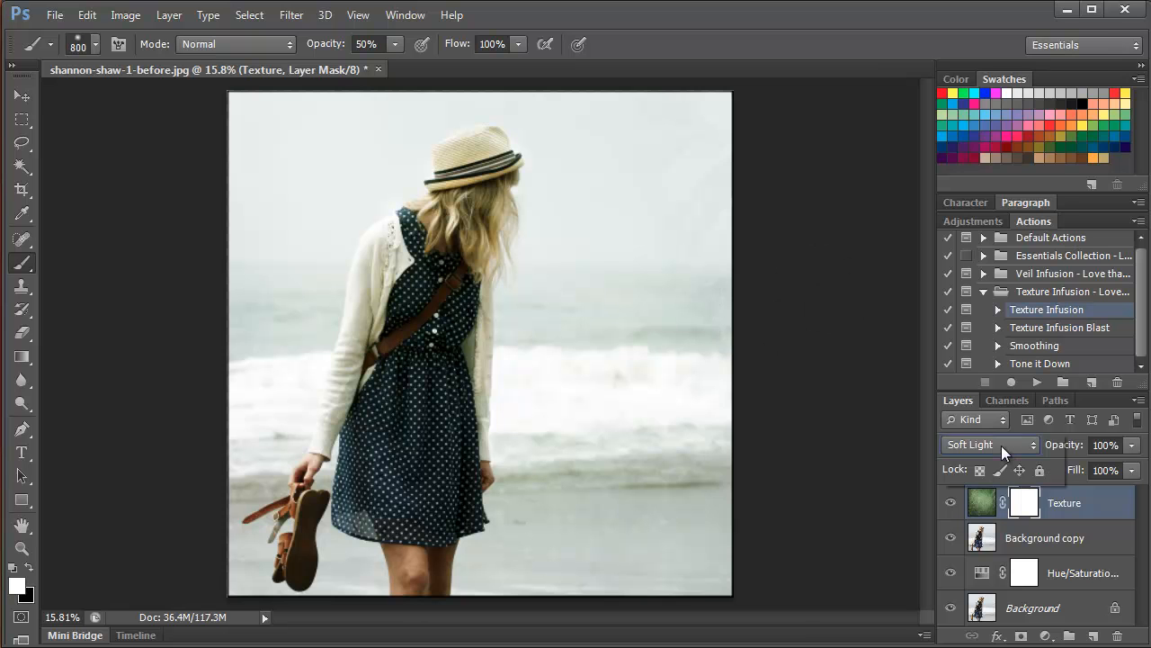
# - Set the green Texture layer to Hard Light at 55% opacity
pyautogui.click(1001, 446)
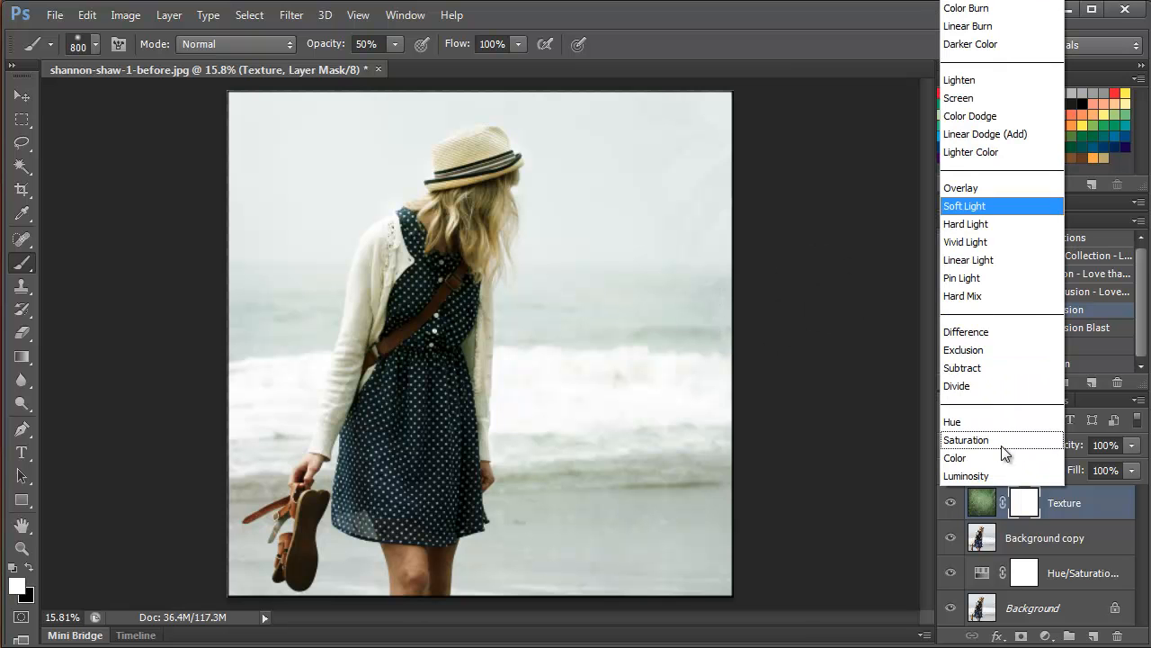
pyautogui.click(986, 224)
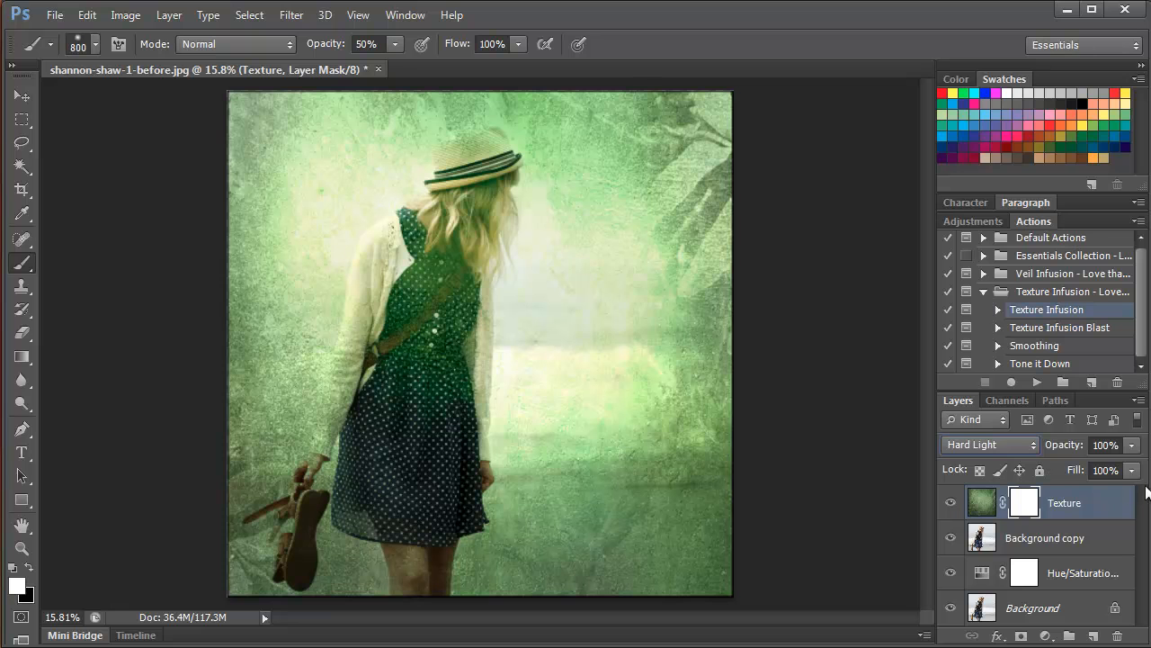
pyautogui.click(1132, 445)
pyautogui.moveTo(1134, 466); pyautogui.dragTo(1084, 474)
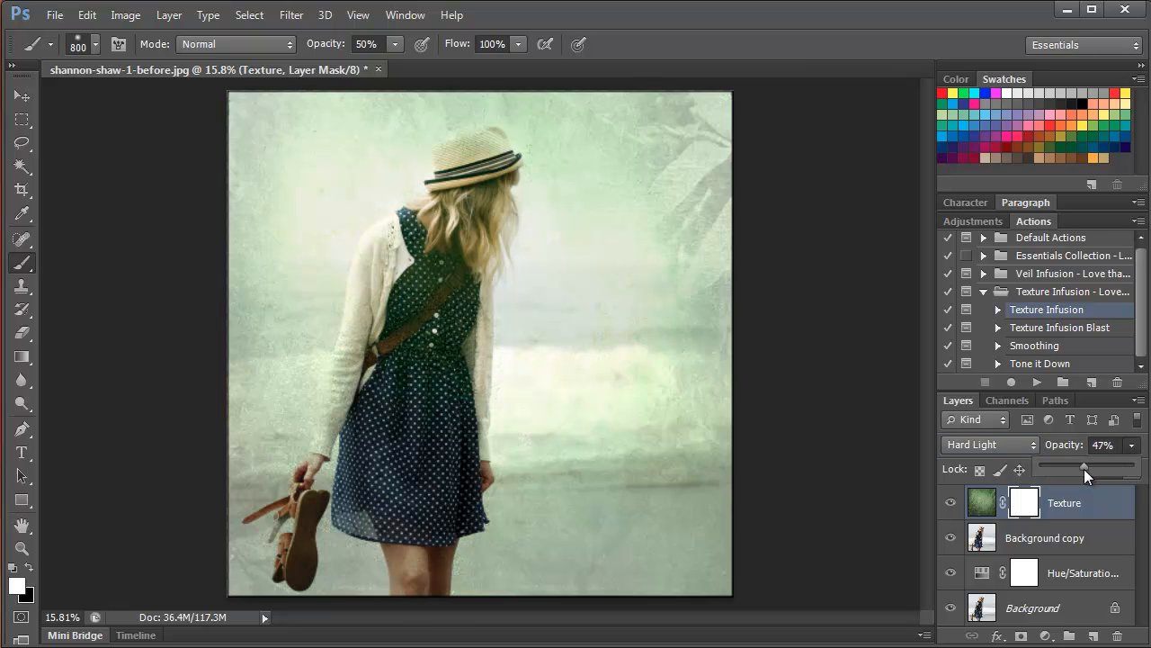
# - Paint black on the Texture layer's mask to clear the texture from the girl's hair and dress
pyautogui.click(1023, 506)
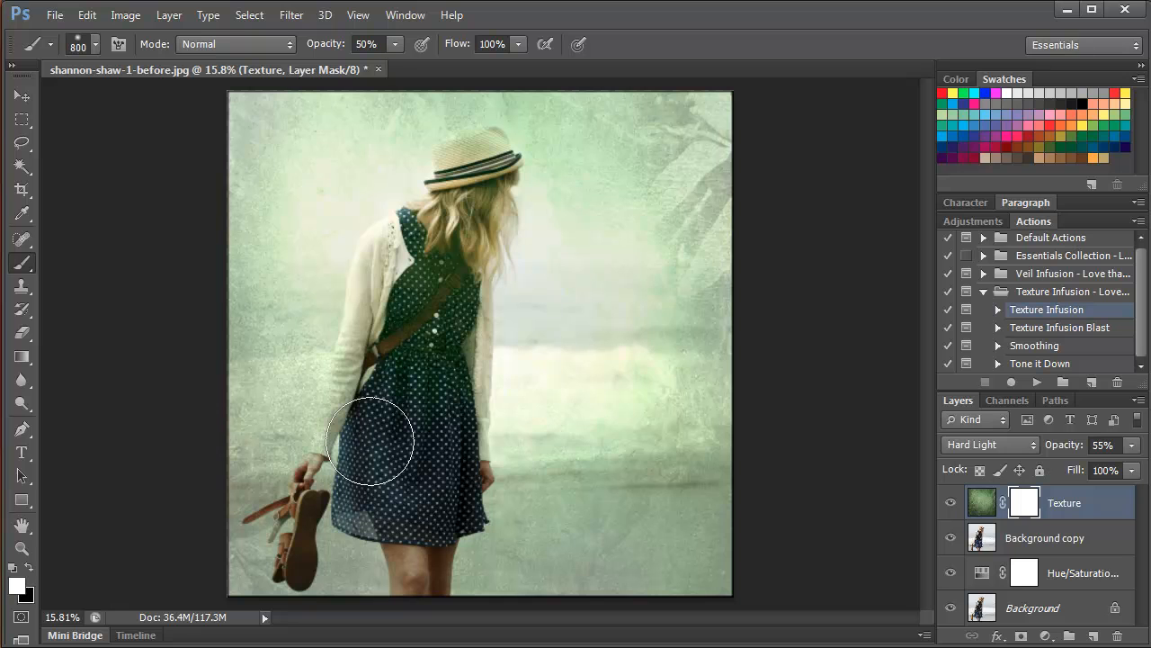
pyautogui.press('x')
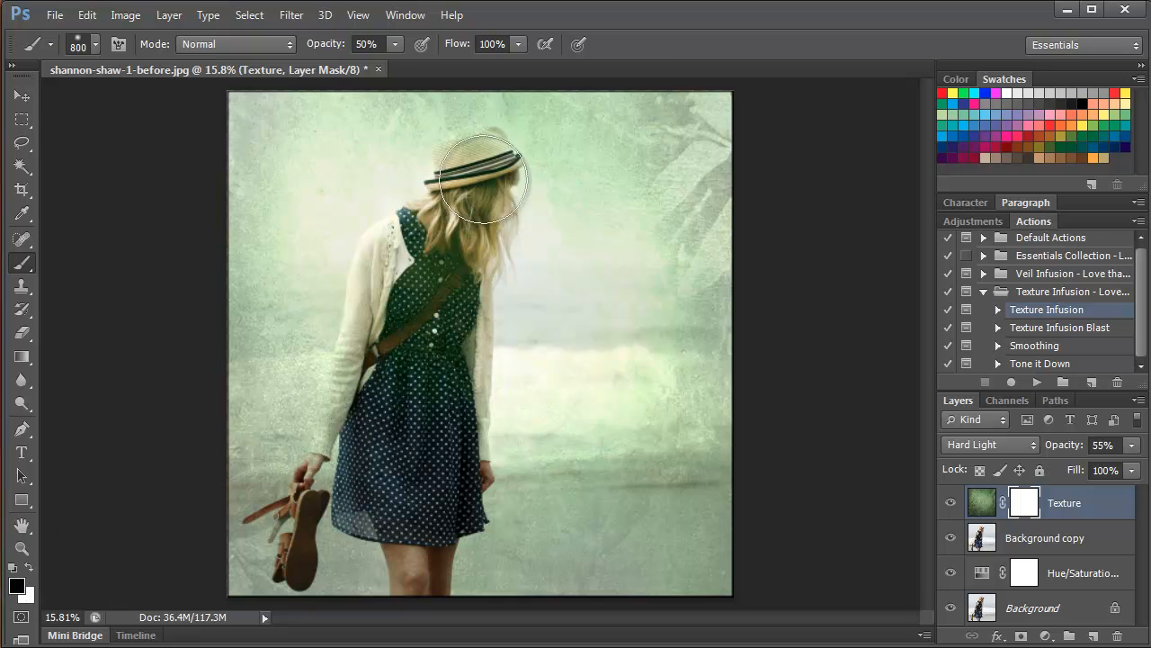
pyautogui.moveTo(480, 168)
pyautogui.mouseDown()
pyautogui.moveTo(449, 258)
pyautogui.moveTo(475, 196)
pyautogui.moveTo(398, 376)
pyautogui.moveTo(407, 356)
pyautogui.moveTo(394, 331)
pyautogui.moveTo(376, 454)
pyautogui.moveTo(476, 170)
pyautogui.moveTo(442, 436)
pyautogui.moveTo(414, 442)
pyautogui.moveTo(420, 559)
pyautogui.mouseUp()
pyautogui.press('[')
pyautogui.press('[')
pyautogui.press('[')
pyautogui.press('[')
pyautogui.press('[')
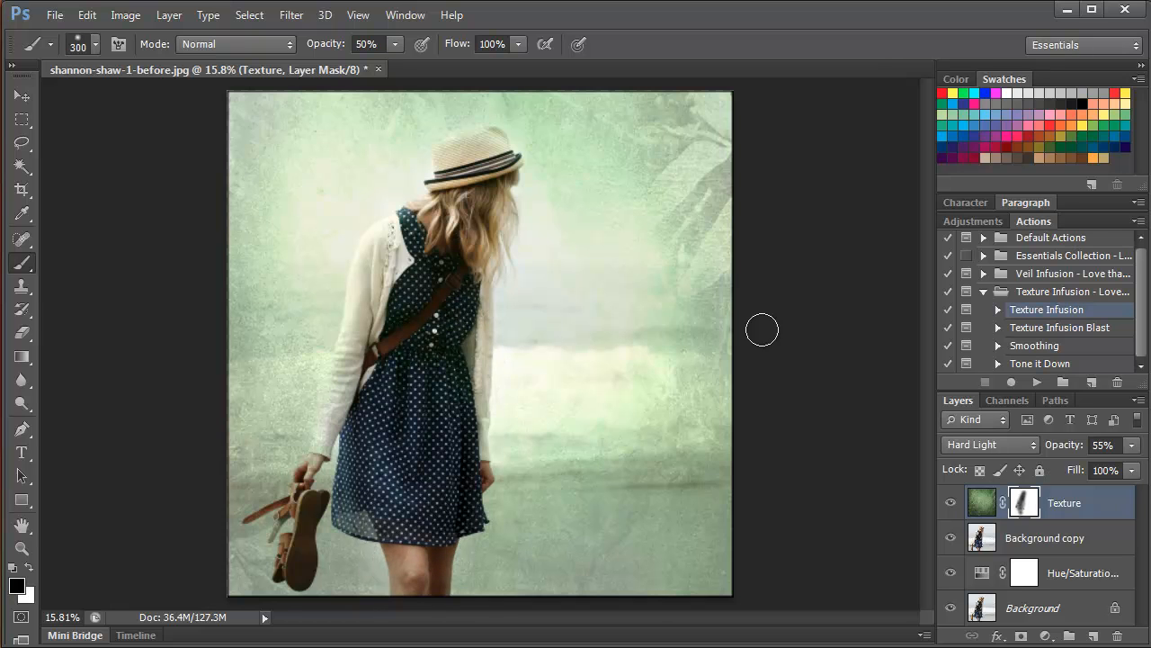
pyautogui.click(1036, 347)
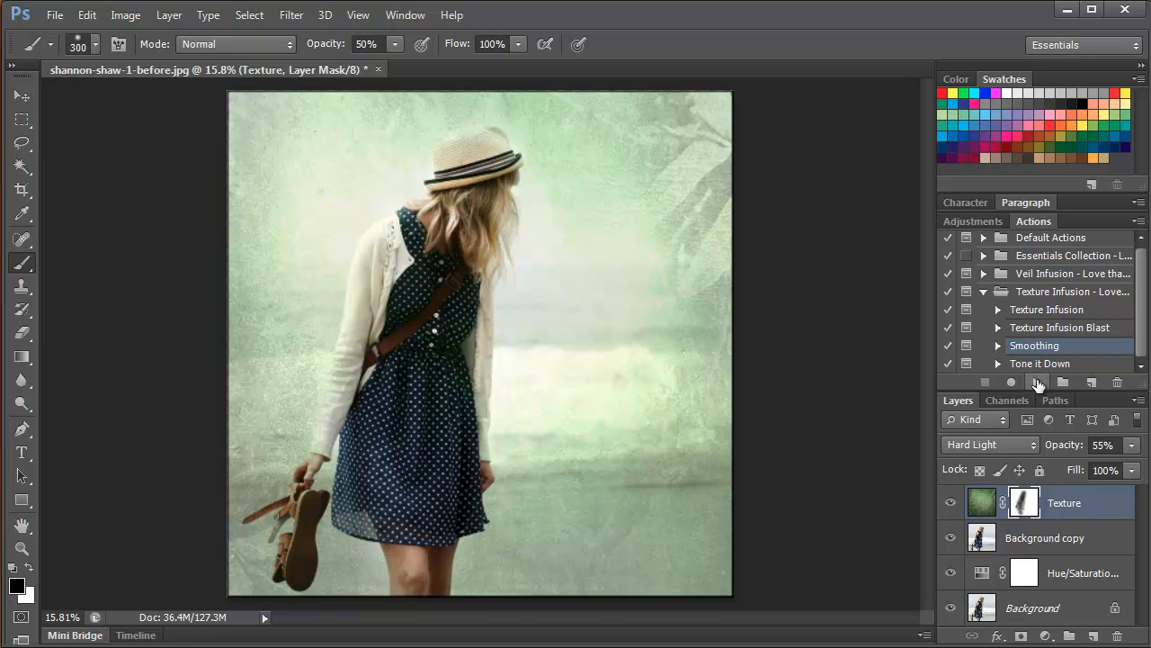
# - Run the Smoothing action and paint its mask white over the girl's legs, hands and hair
pyautogui.click(1038, 384)
pyautogui.click(548, 306)
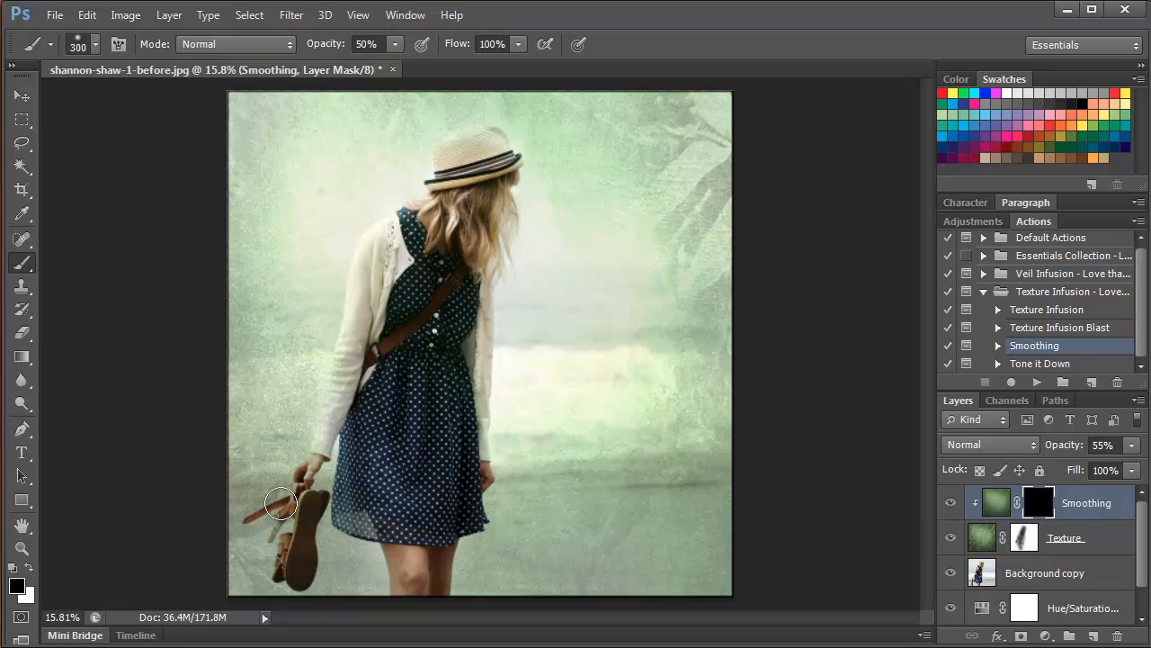
pyautogui.press('x')
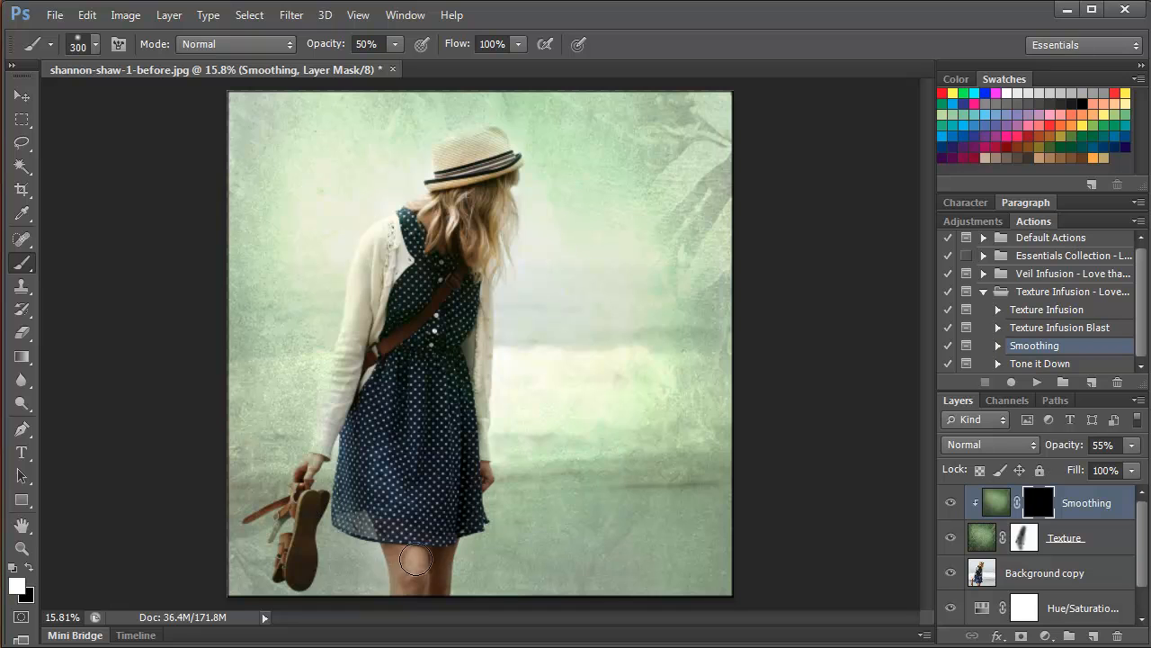
pyautogui.moveTo(399, 546)
pyautogui.mouseDown()
pyautogui.moveTo(430, 585)
pyautogui.moveTo(450, 558)
pyautogui.moveTo(439, 586)
pyautogui.moveTo(430, 556)
pyautogui.moveTo(416, 587)
pyautogui.moveTo(397, 567)
pyautogui.moveTo(407, 552)
pyautogui.moveTo(420, 581)
pyautogui.mouseUp()
pyautogui.moveTo(331, 448)
pyautogui.mouseDown()
pyautogui.moveTo(291, 503)
pyautogui.moveTo(315, 468)
pyautogui.mouseUp()
pyautogui.moveTo(480, 469)
pyautogui.mouseDown()
pyautogui.moveTo(479, 483)
pyautogui.moveTo(483, 473)
pyautogui.mouseUp()
pyautogui.moveTo(447, 275)
pyautogui.mouseDown()
pyautogui.moveTo(444, 215)
pyautogui.moveTo(432, 213)
pyautogui.moveTo(487, 216)
pyautogui.moveTo(484, 249)
pyautogui.moveTo(498, 204)
pyautogui.moveTo(464, 208)
pyautogui.mouseUp()
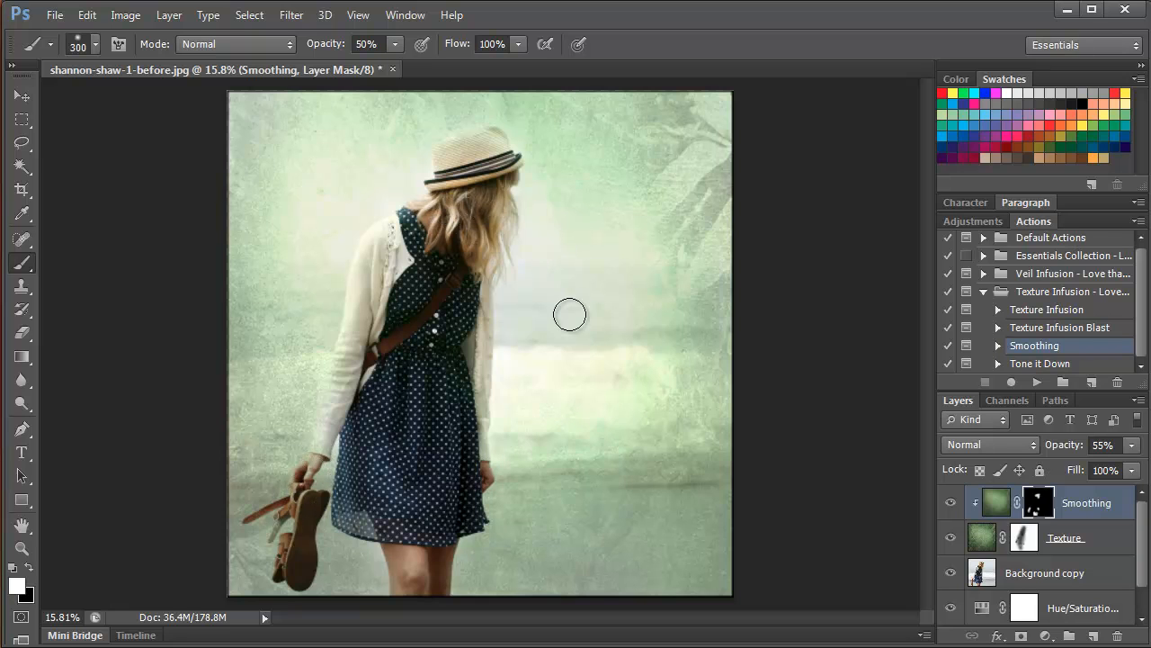
pyautogui.click(1084, 506)
pyautogui.click(1044, 311)
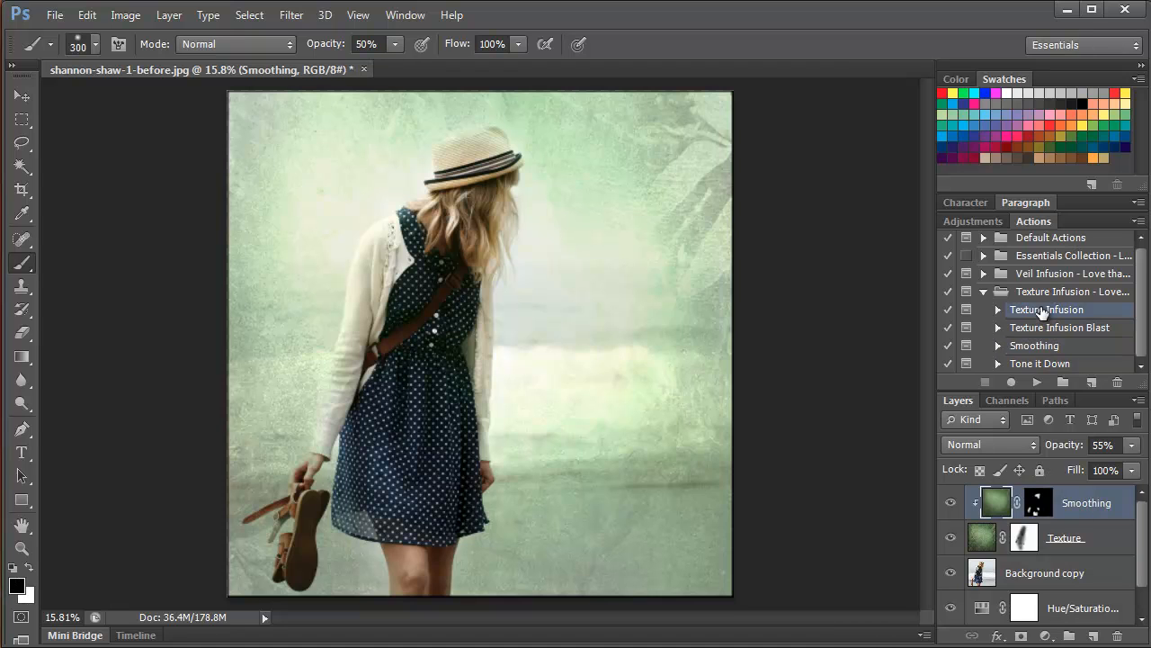
# - Run Texture Infusion and place the pink keiki-kc-lts texture stretched across the entire canvas
pyautogui.click(1038, 381)
pyautogui.click(540, 298)
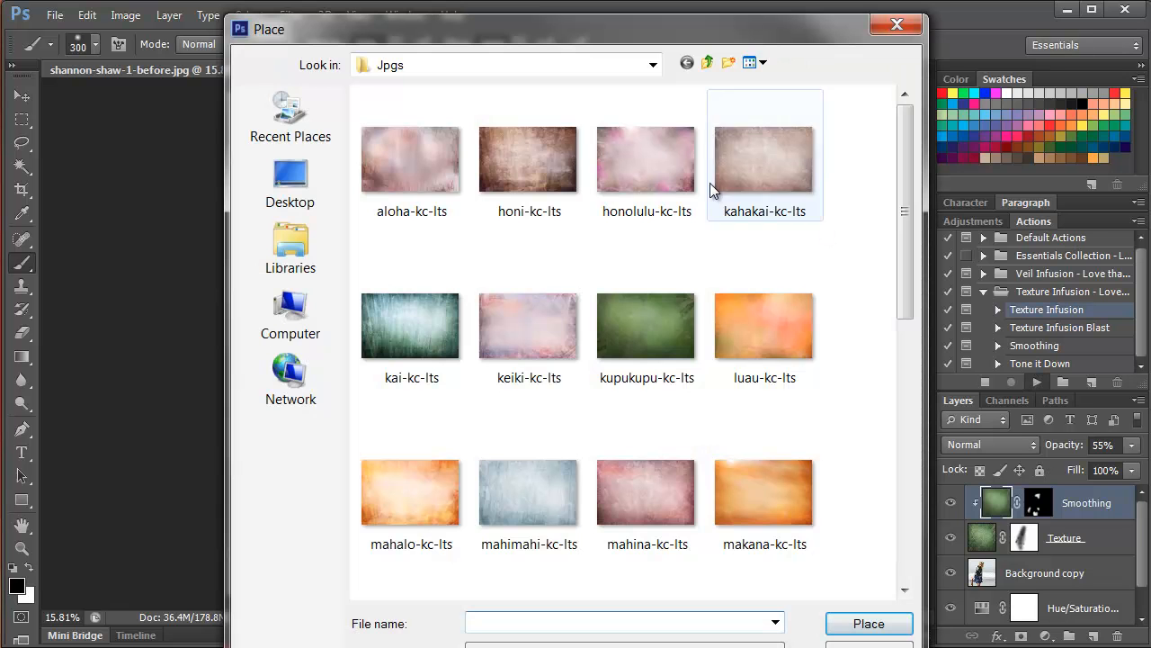
pyautogui.click(517, 321)
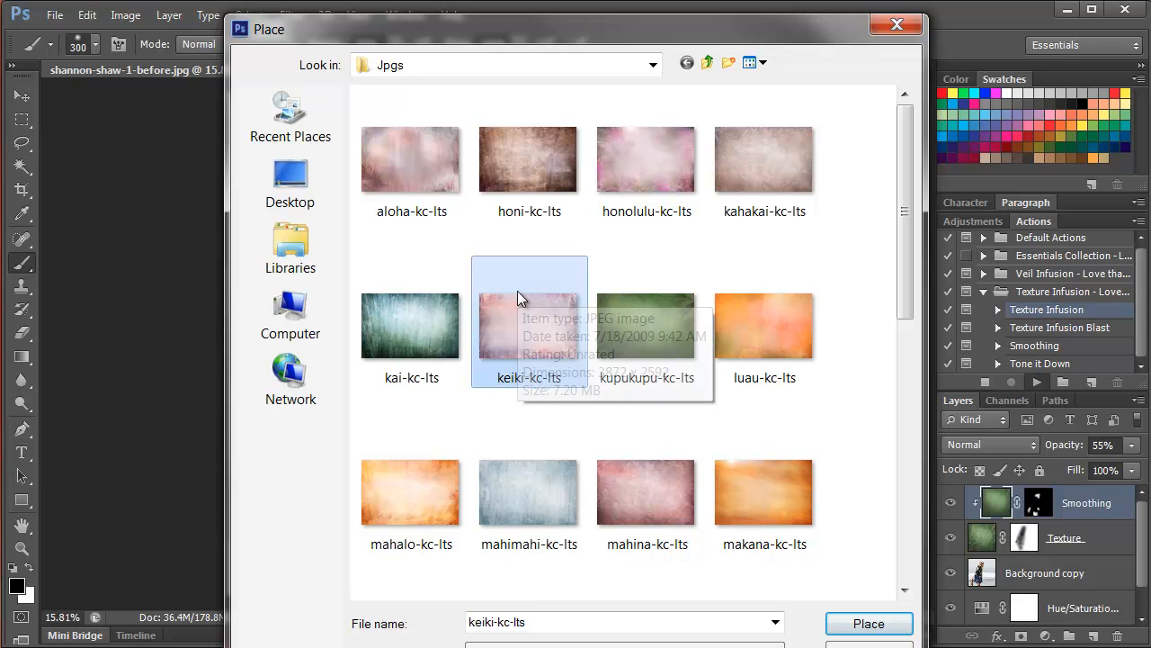
pyautogui.click(873, 626)
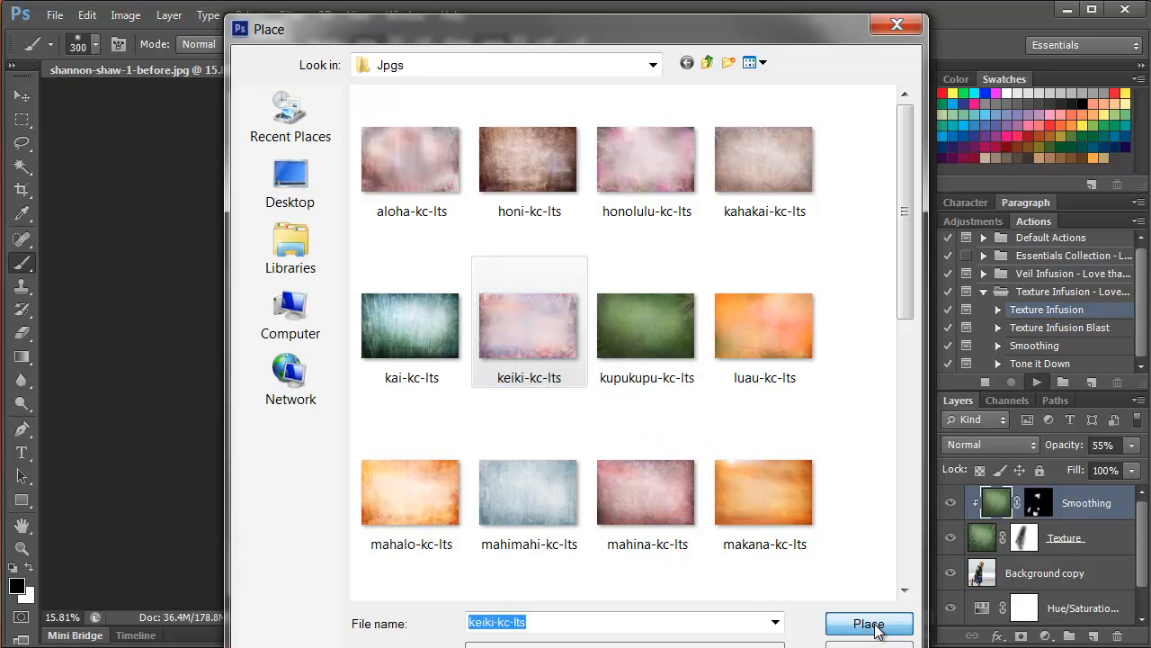
pyautogui.moveTo(493, 339); pyautogui.dragTo(303, 118)
pyautogui.moveTo(363, 179); pyautogui.dragTo(737, 596)
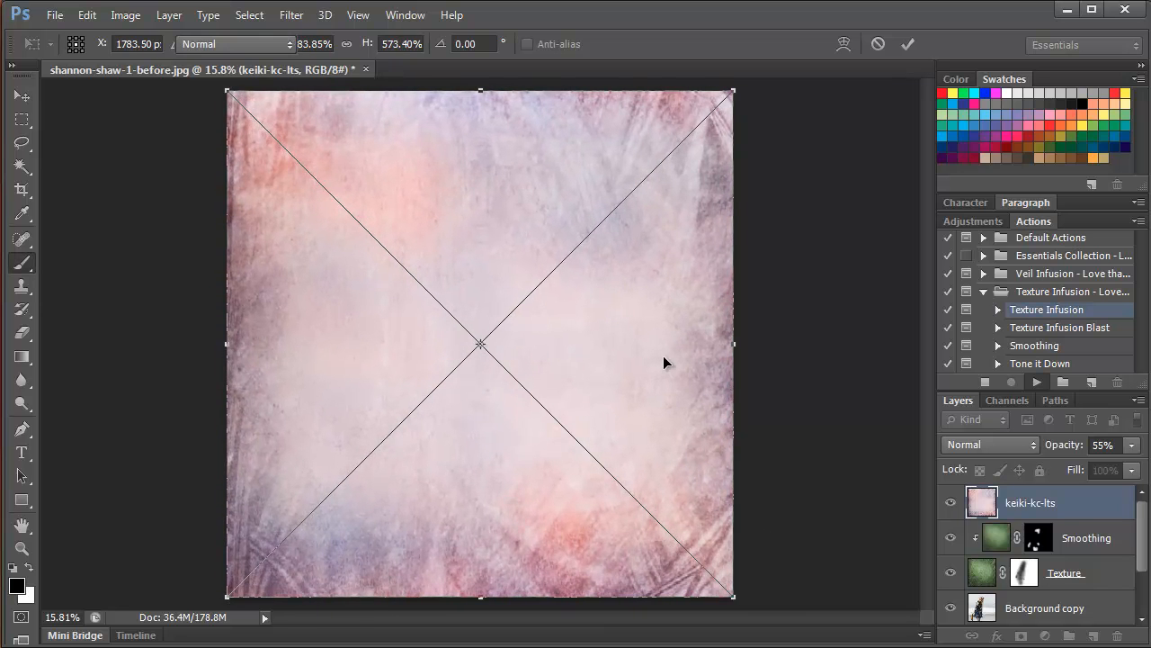
pyautogui.press('Return')
# - Set the pink keiki Texture layer to Hard Light blending at 62% opacity
pyautogui.click(999, 445)
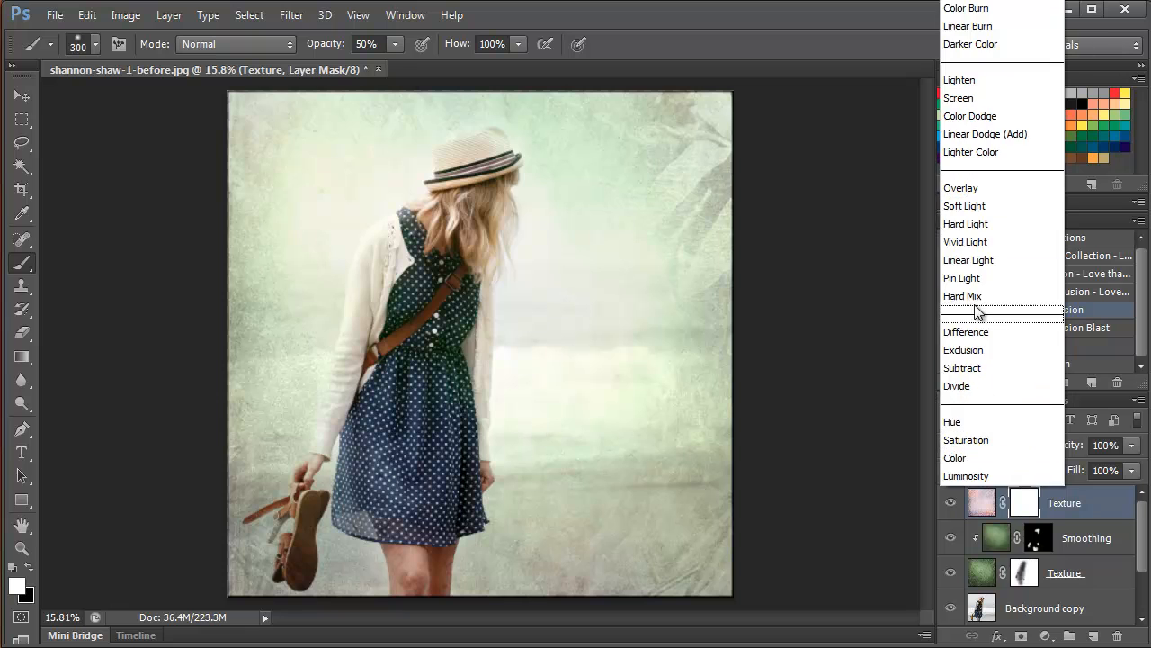
pyautogui.click(976, 225)
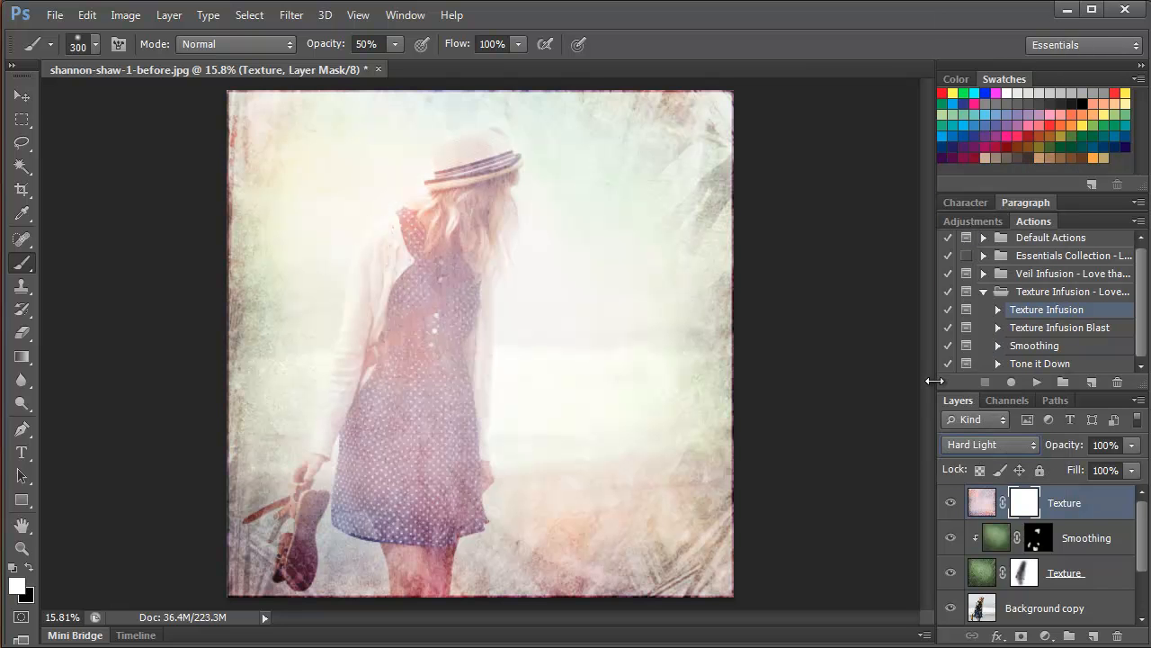
pyautogui.click(1133, 445)
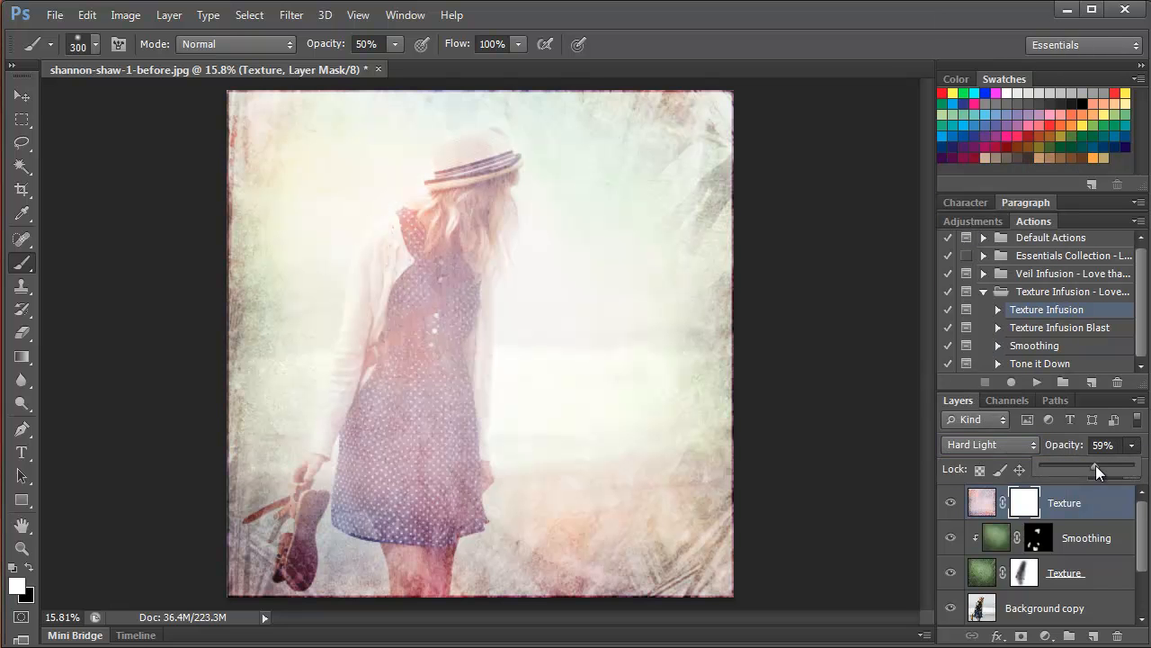
pyautogui.moveTo(1096, 470); pyautogui.dragTo(1088, 473)
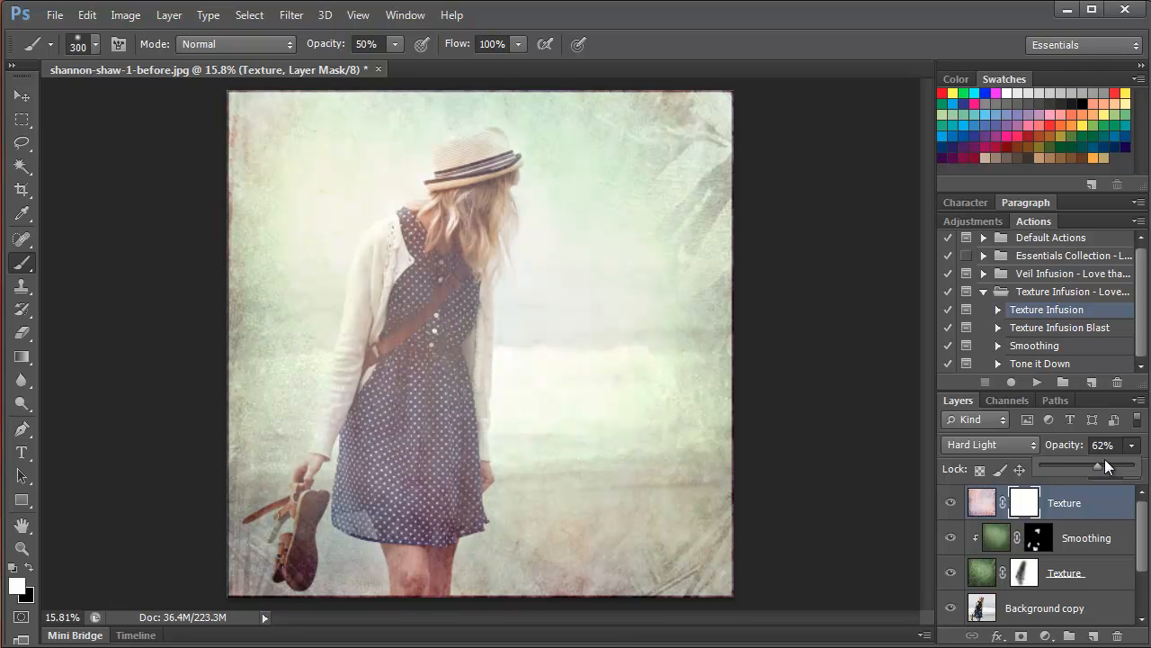
pyautogui.click(1067, 506)
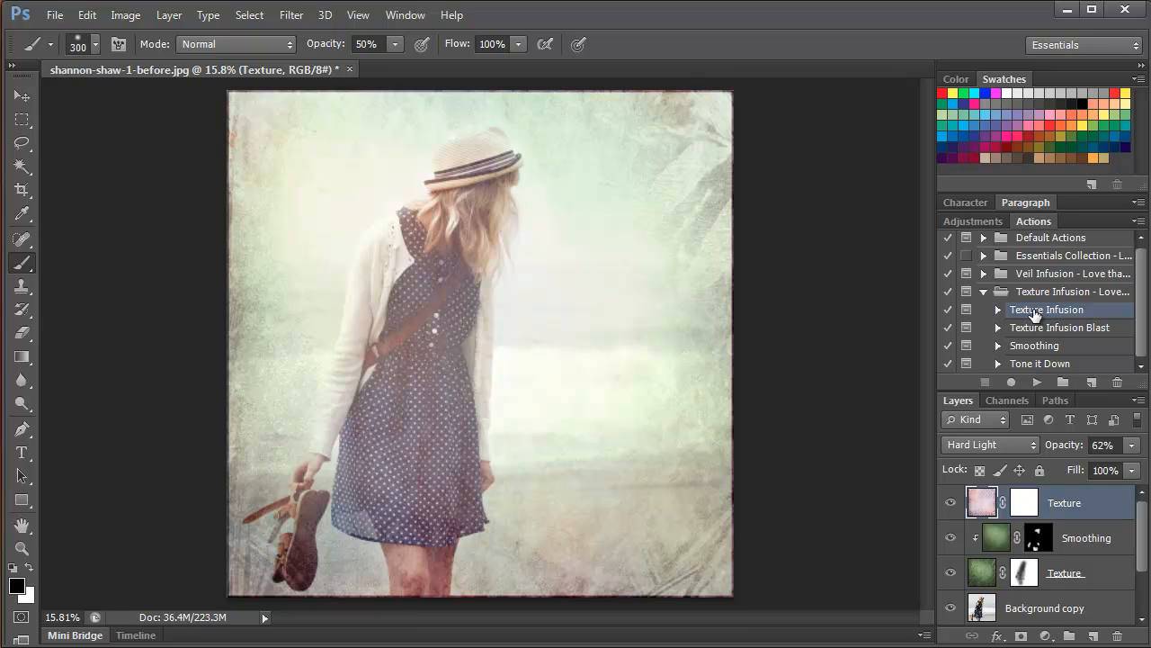
# - Place the brown honi-kc-lts texture over the whole photo and lower it to 75% opacity
pyautogui.click(1037, 381)
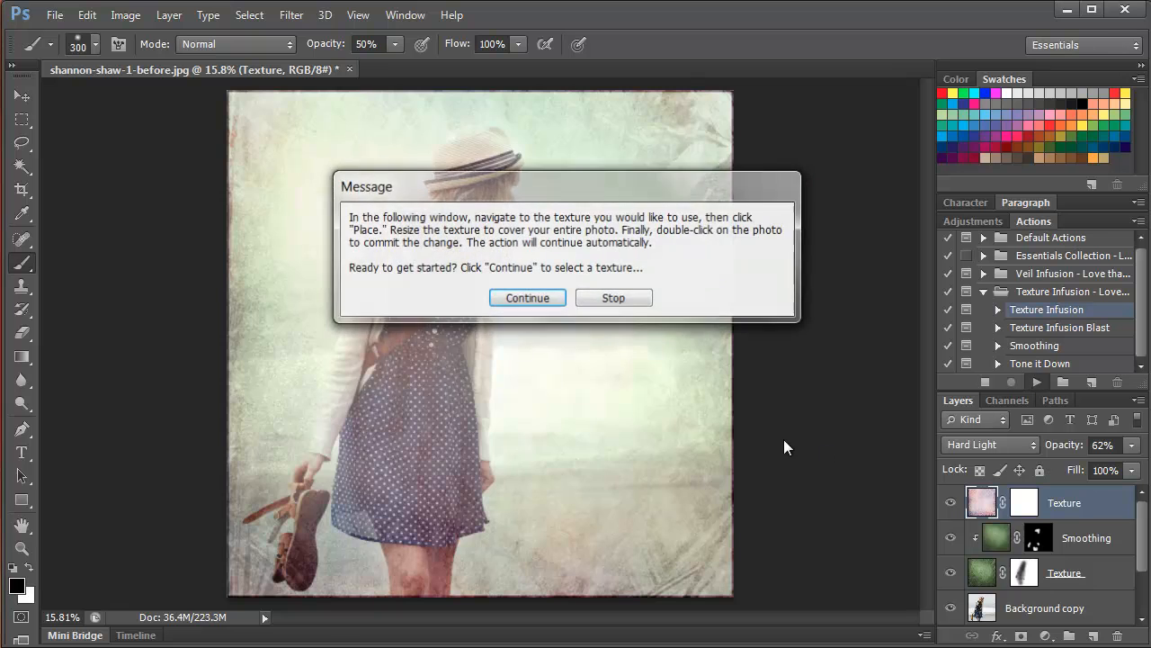
pyautogui.click(521, 298)
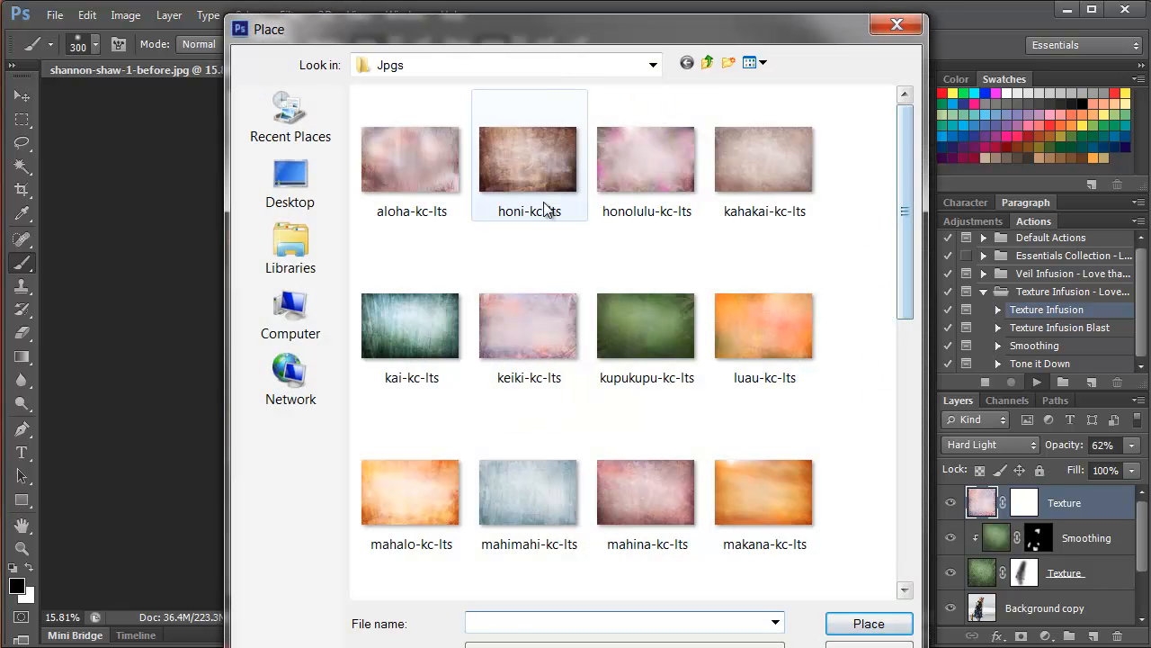
pyautogui.click(516, 150)
pyautogui.click(859, 623)
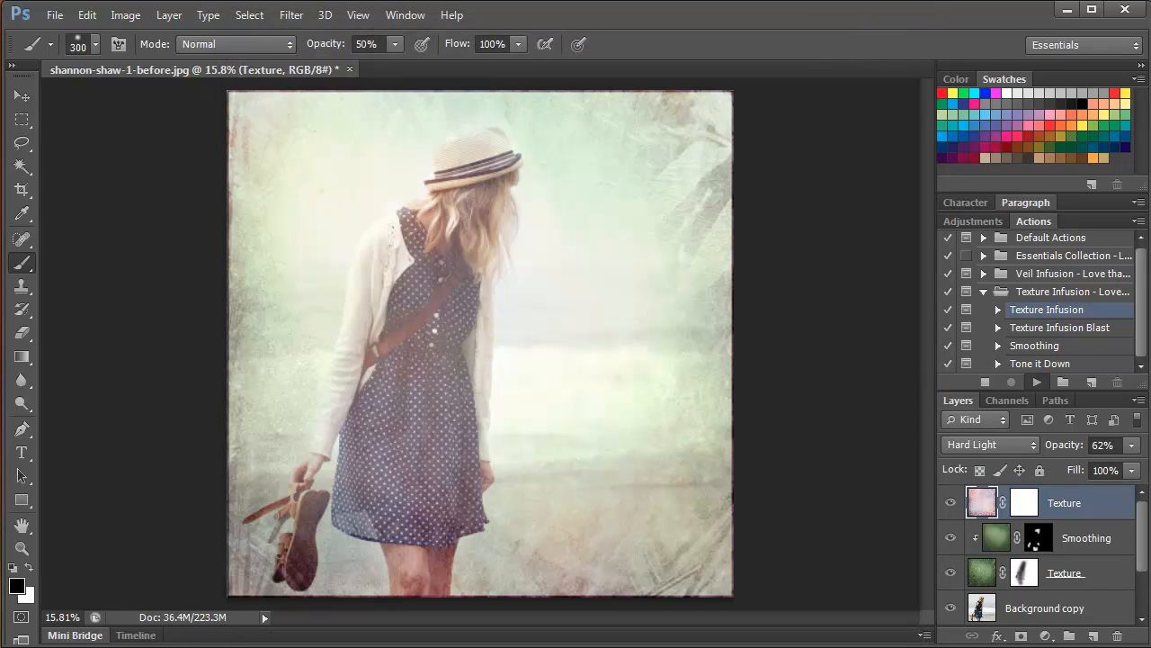
pyautogui.moveTo(425, 334); pyautogui.dragTo(243, 132)
pyautogui.moveTo(520, 479); pyautogui.dragTo(756, 619)
pyautogui.press('Return')
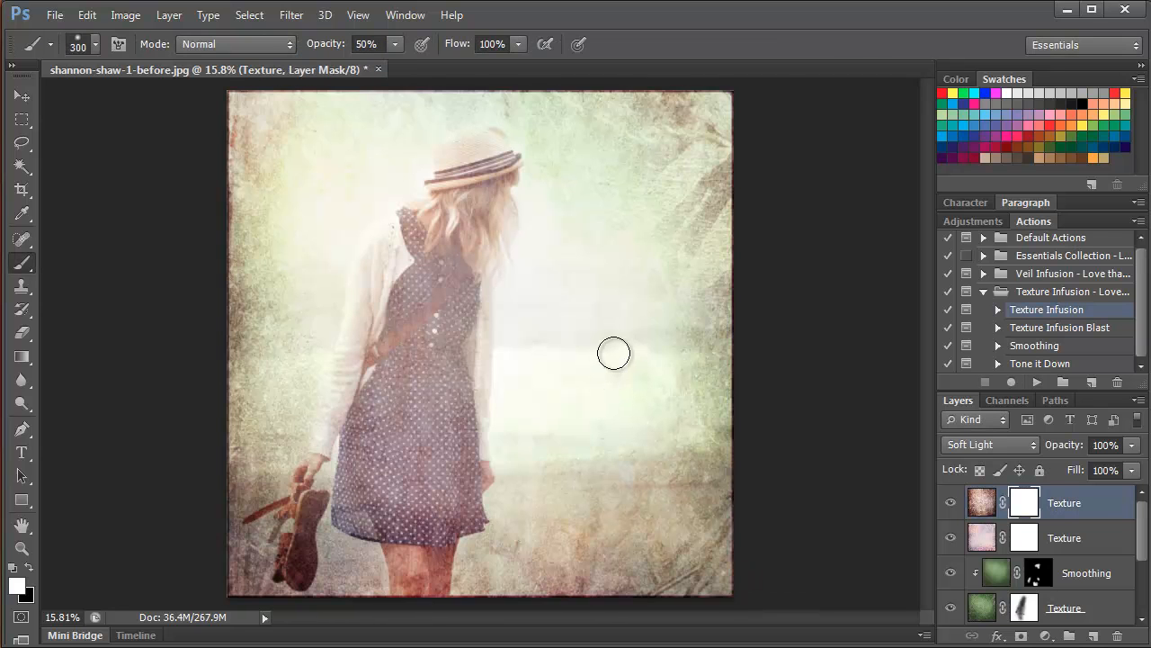
pyautogui.moveTo(1133, 452); pyautogui.dragTo(1112, 478)
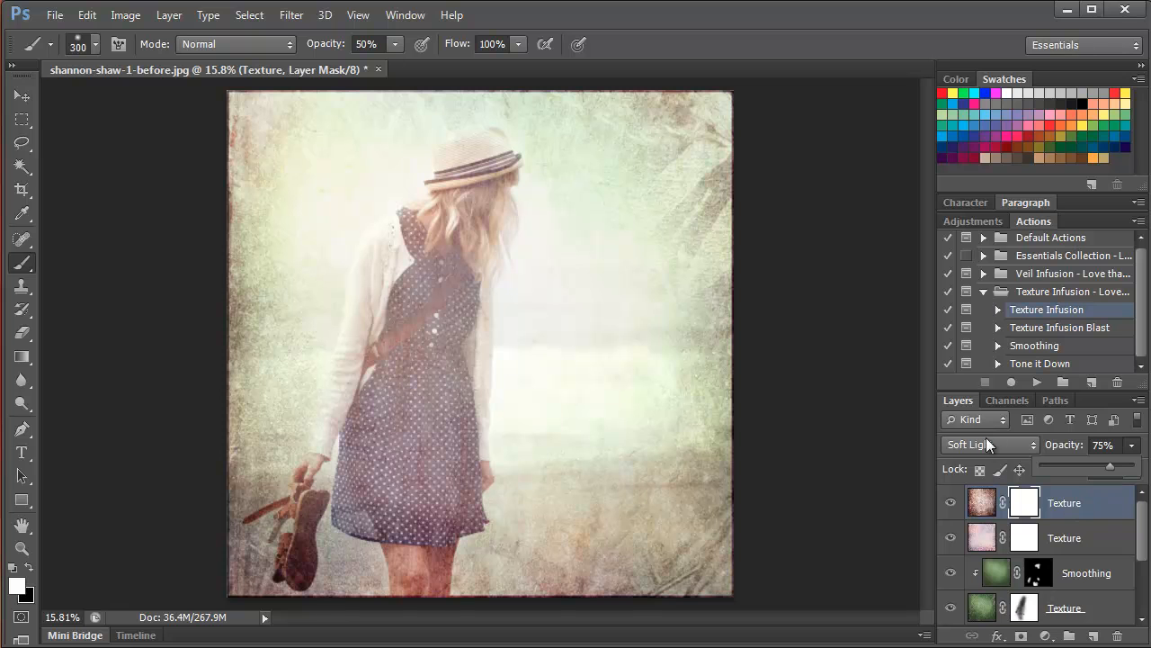
pyautogui.click(1032, 346)
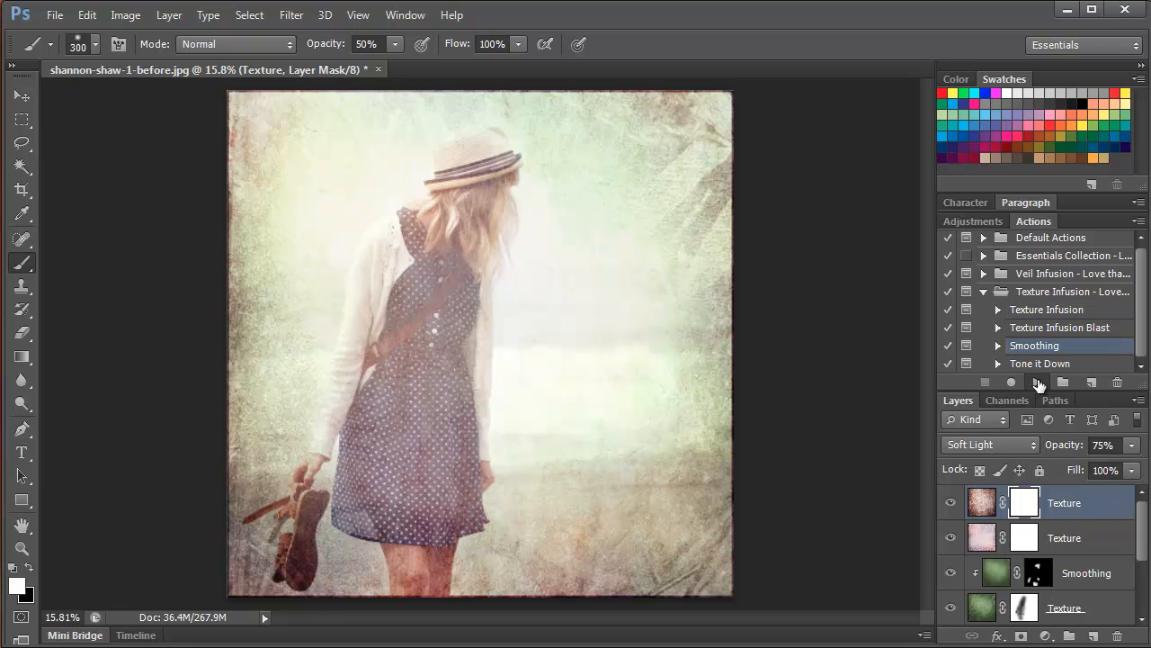
# - Run Smoothing again and paint its mask white over the legs and hair, shrinking the brush to 200
pyautogui.click(1037, 381)
pyautogui.click(576, 322)
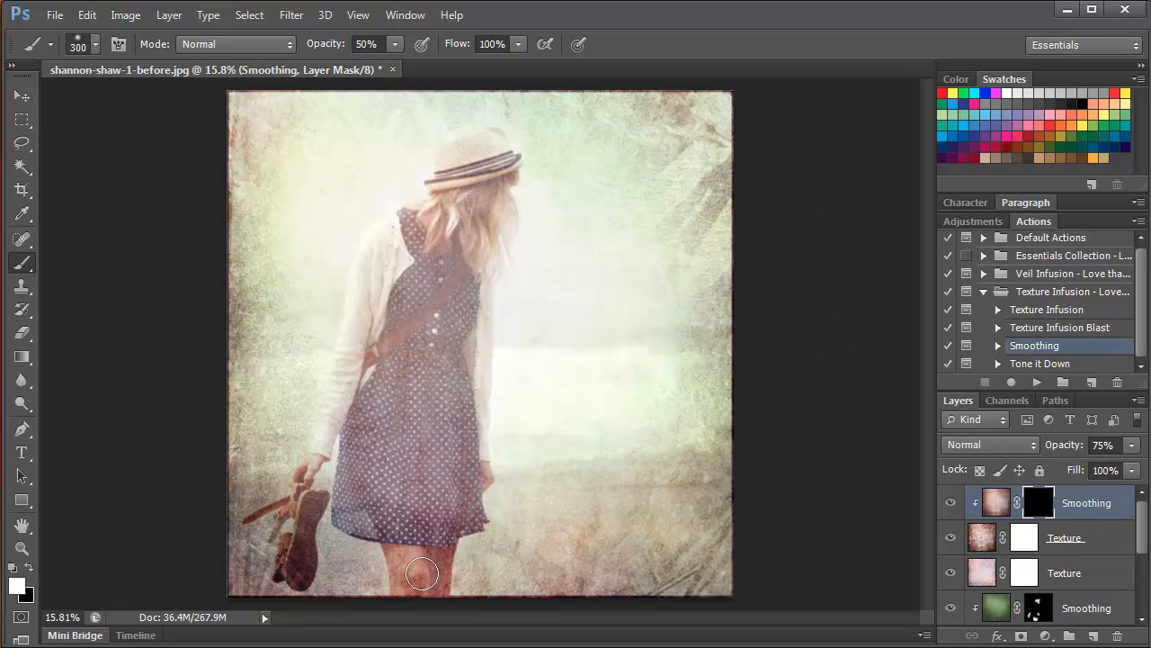
pyautogui.moveTo(405, 537); pyautogui.dragTo(405, 571)
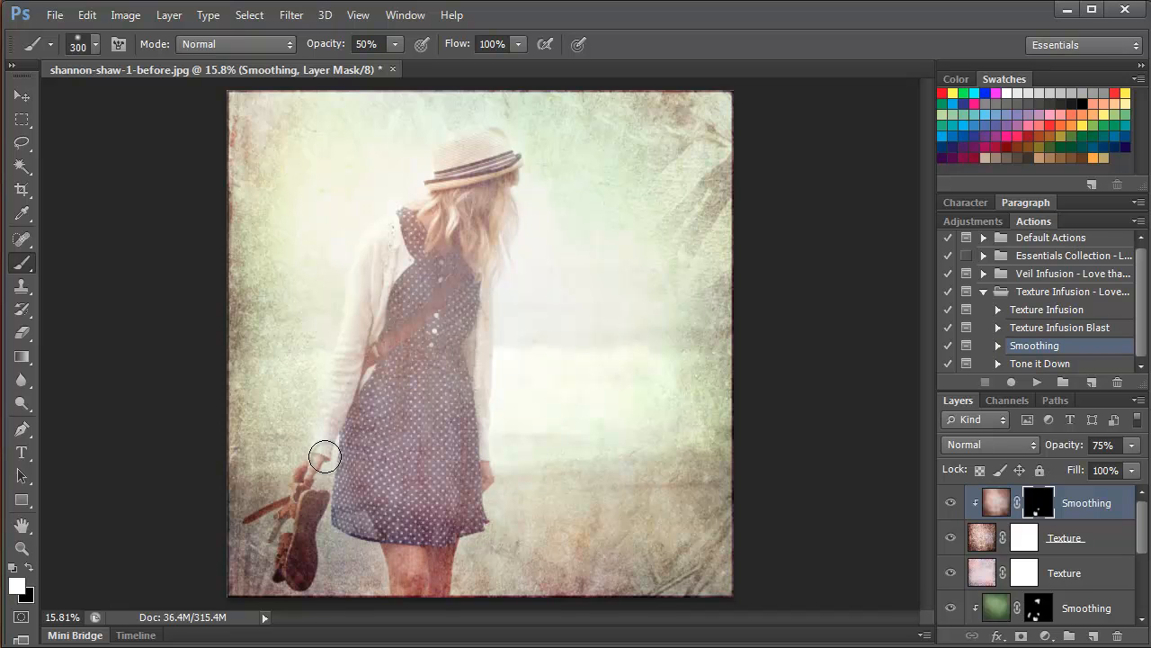
pyautogui.press('[')
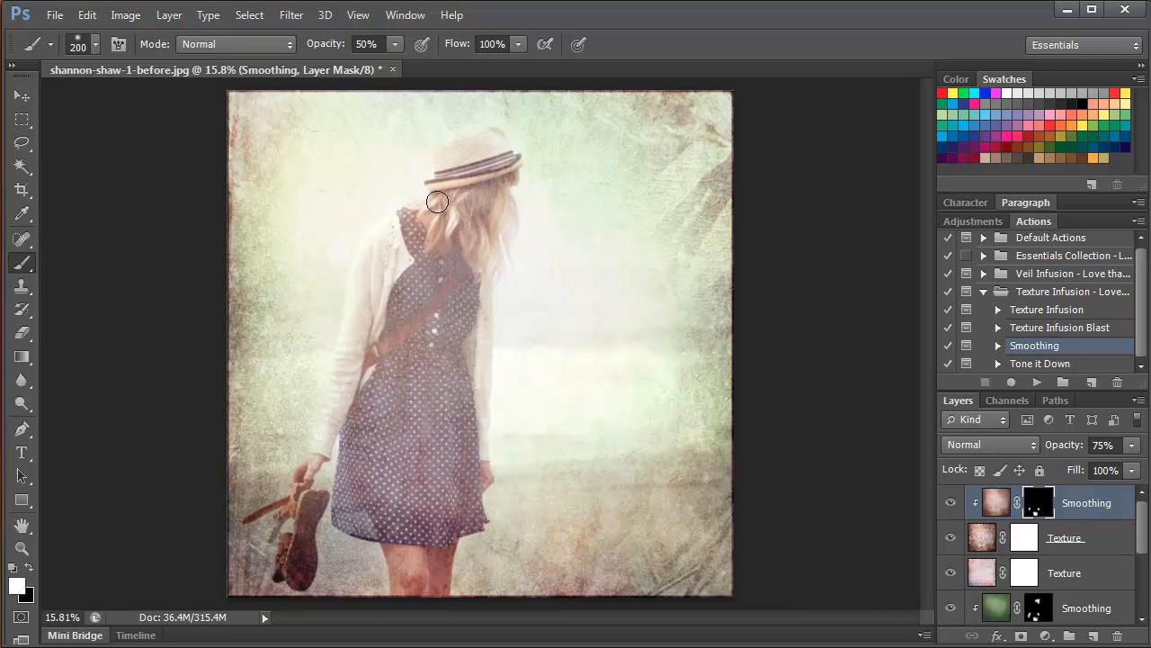
pyautogui.moveTo(464, 199)
pyautogui.mouseDown()
pyautogui.moveTo(459, 237)
pyautogui.moveTo(482, 196)
pyautogui.moveTo(482, 249)
pyautogui.moveTo(483, 206)
pyautogui.mouseUp()
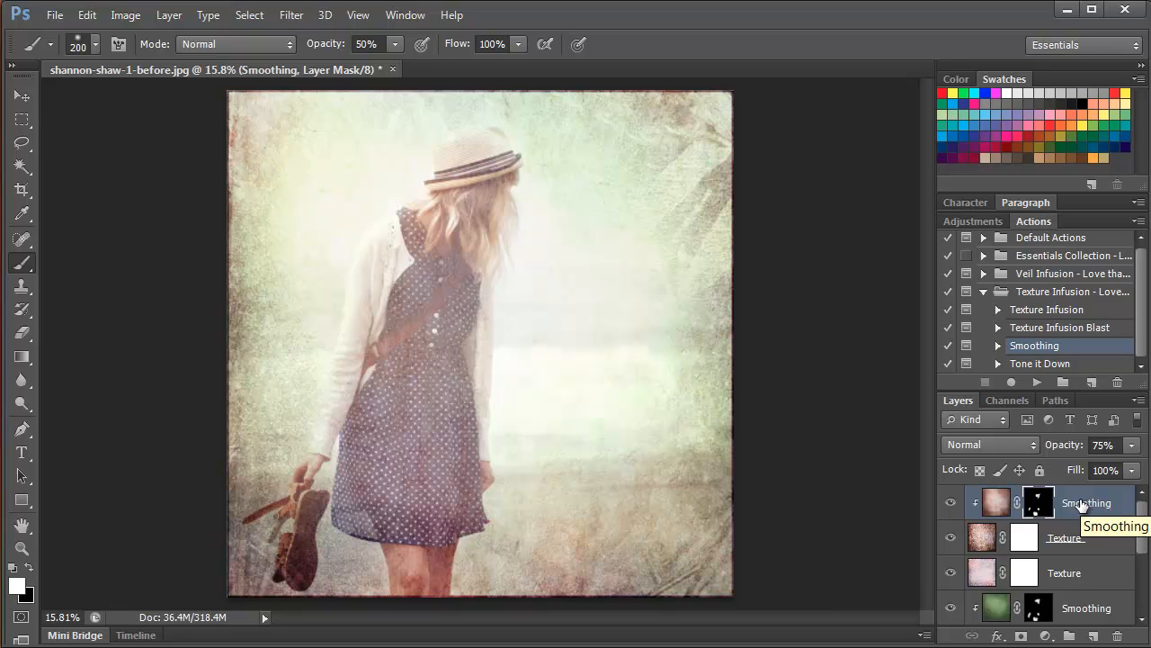
pyautogui.click(1036, 221)
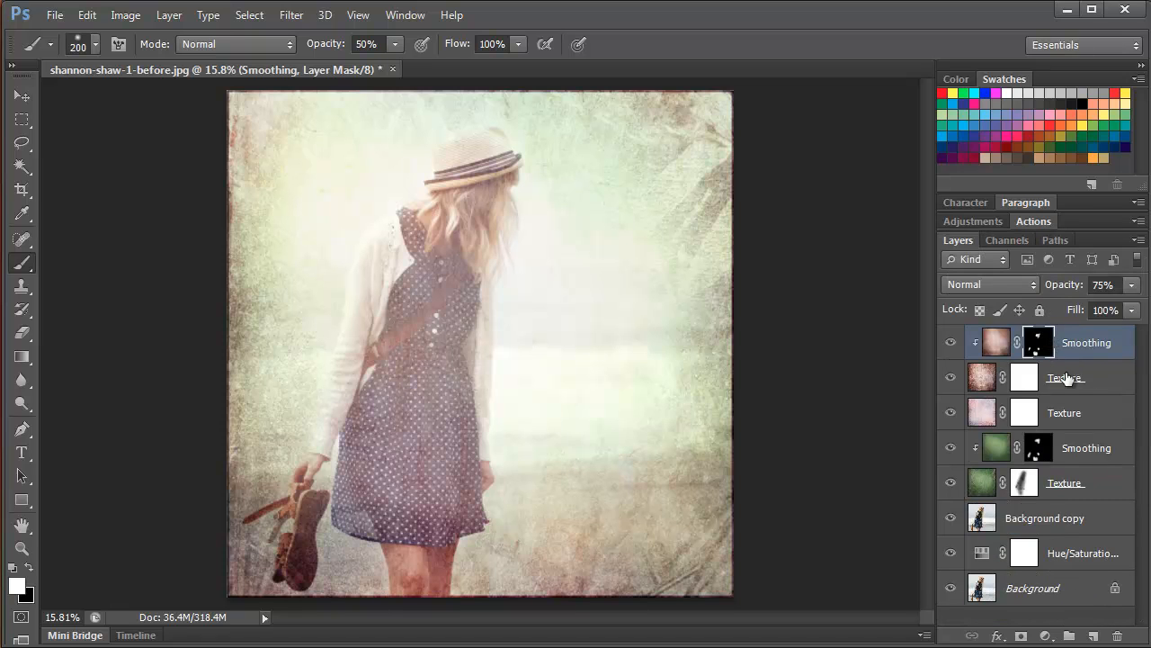
pyautogui.click(1085, 349)
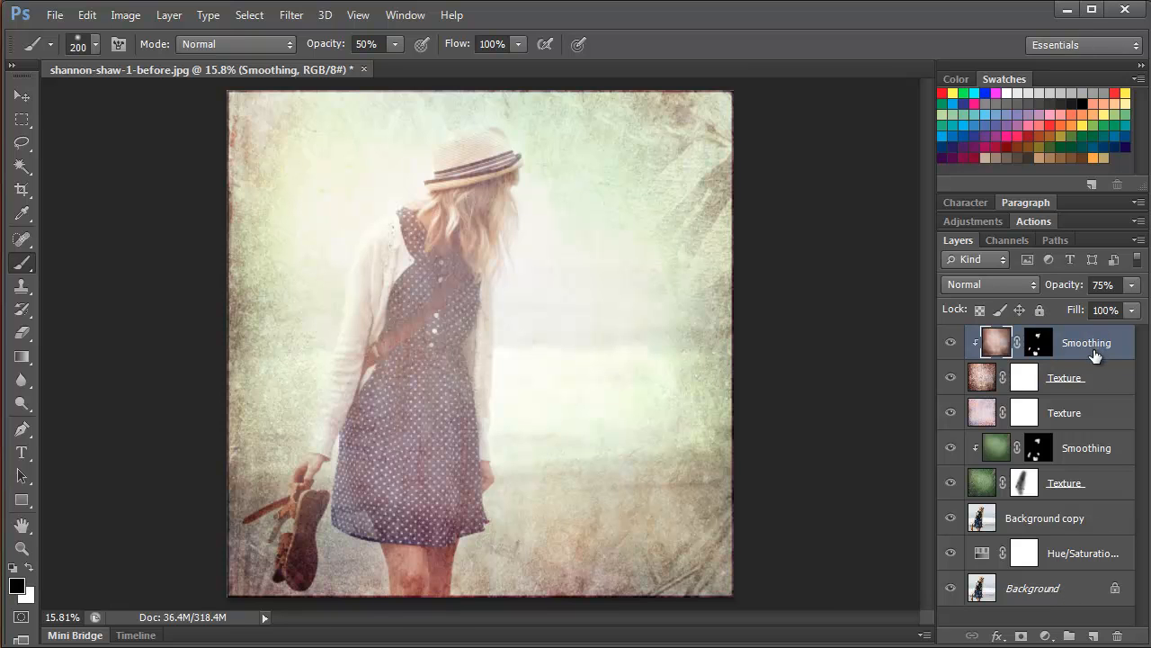
# - Duplicate all layers from Smoothing down to Background and merge the copies into Smoothing copy 2
pyautogui.keyDown('shift'); pyautogui.click(1050, 589); pyautogui.keyUp('shift')
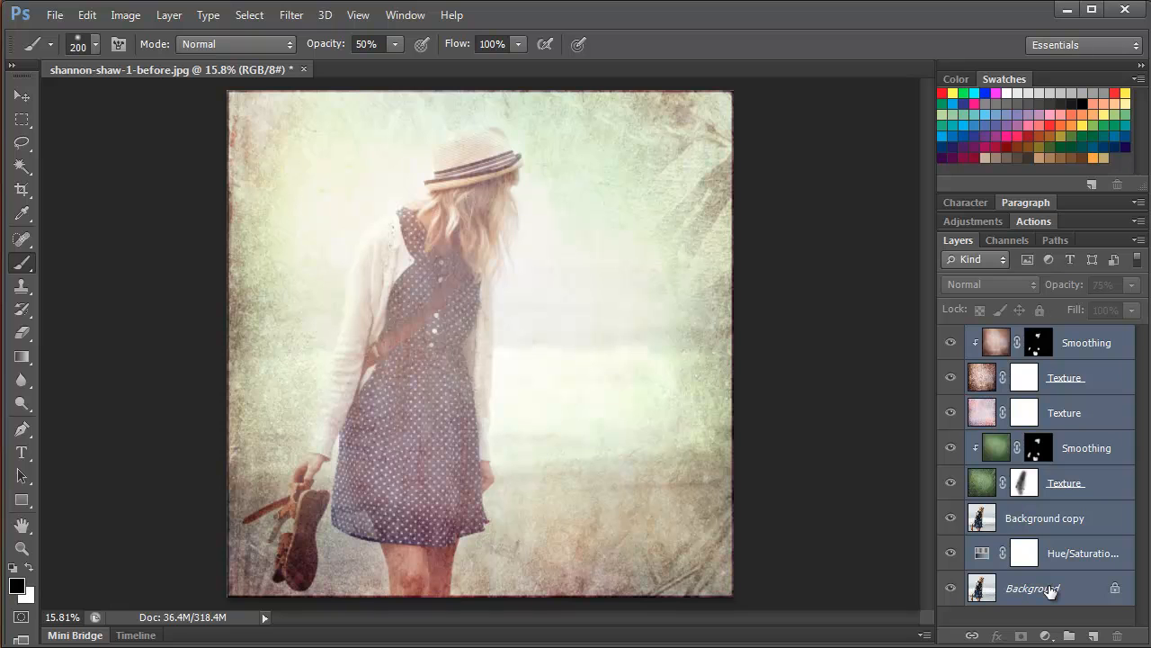
pyautogui.rightClick(1051, 589)
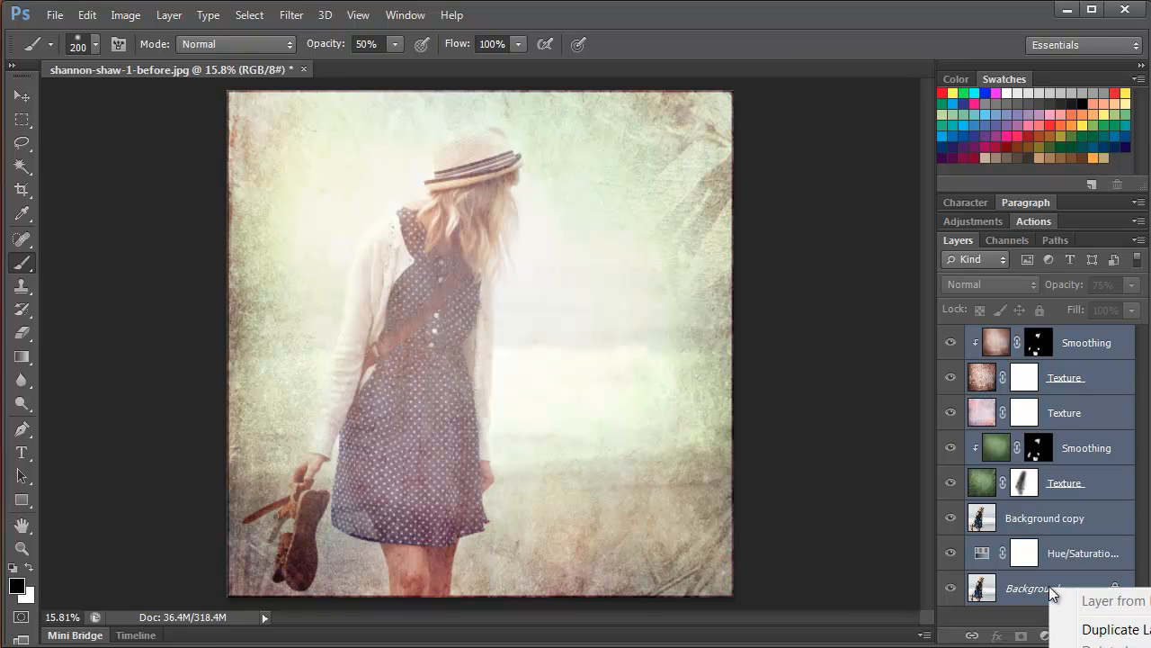
pyautogui.click(1109, 629)
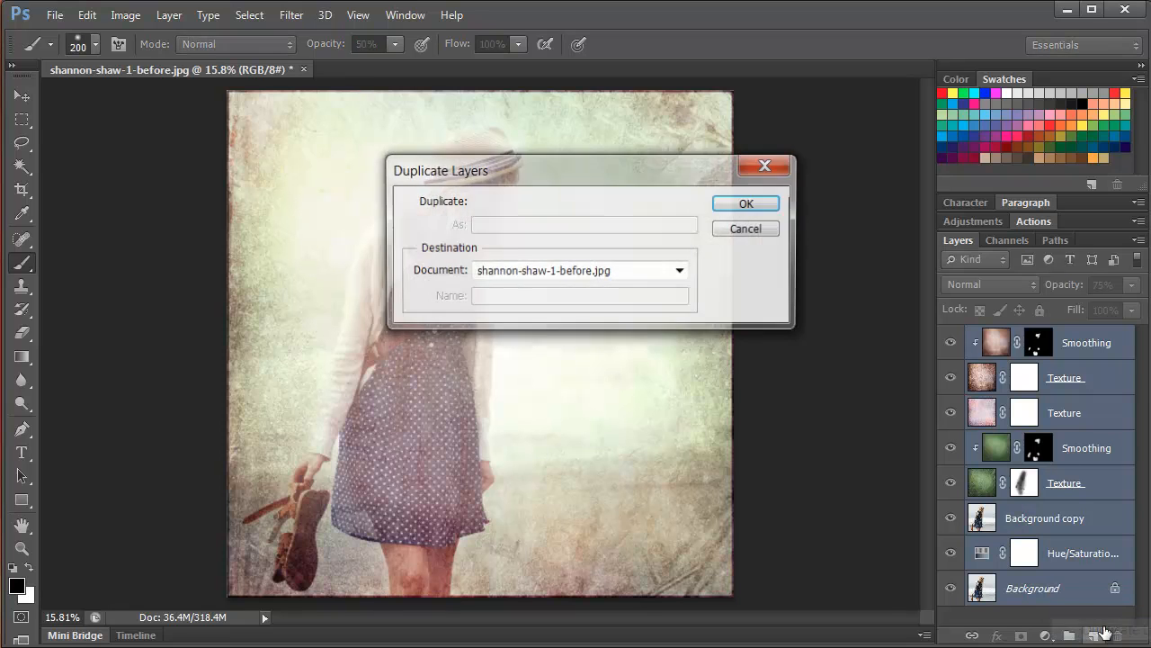
pyautogui.click(743, 205)
pyautogui.rightClick(995, 340)
pyautogui.rightClick(1062, 332)
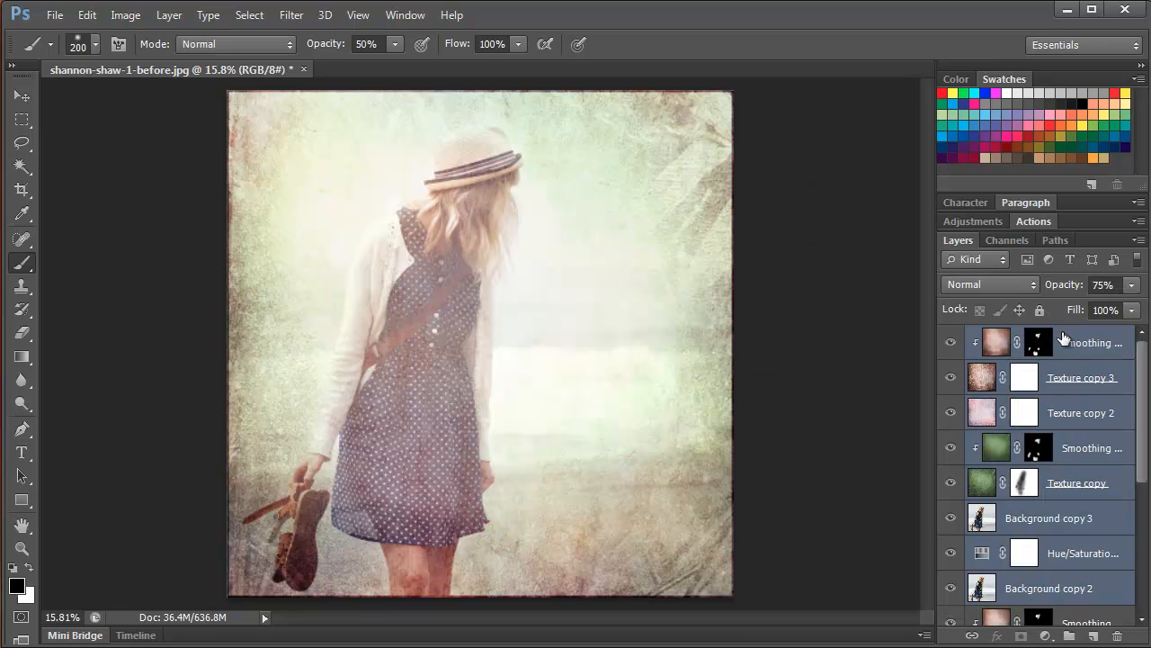
pyautogui.rightClick(1062, 332)
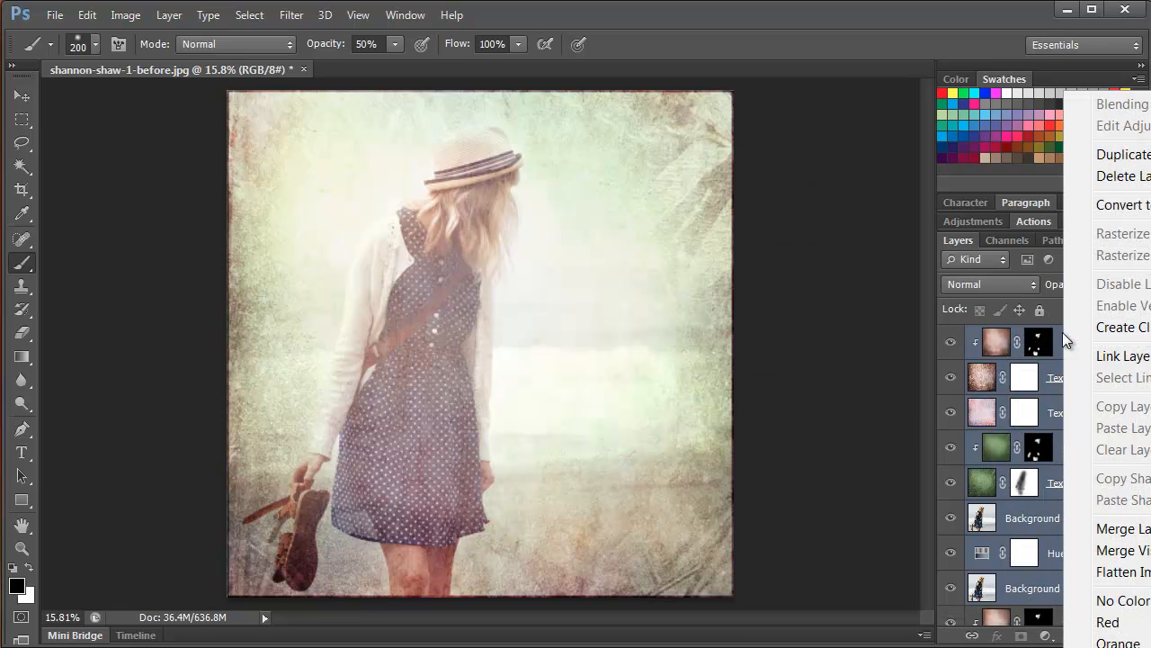
pyautogui.click(1123, 531)
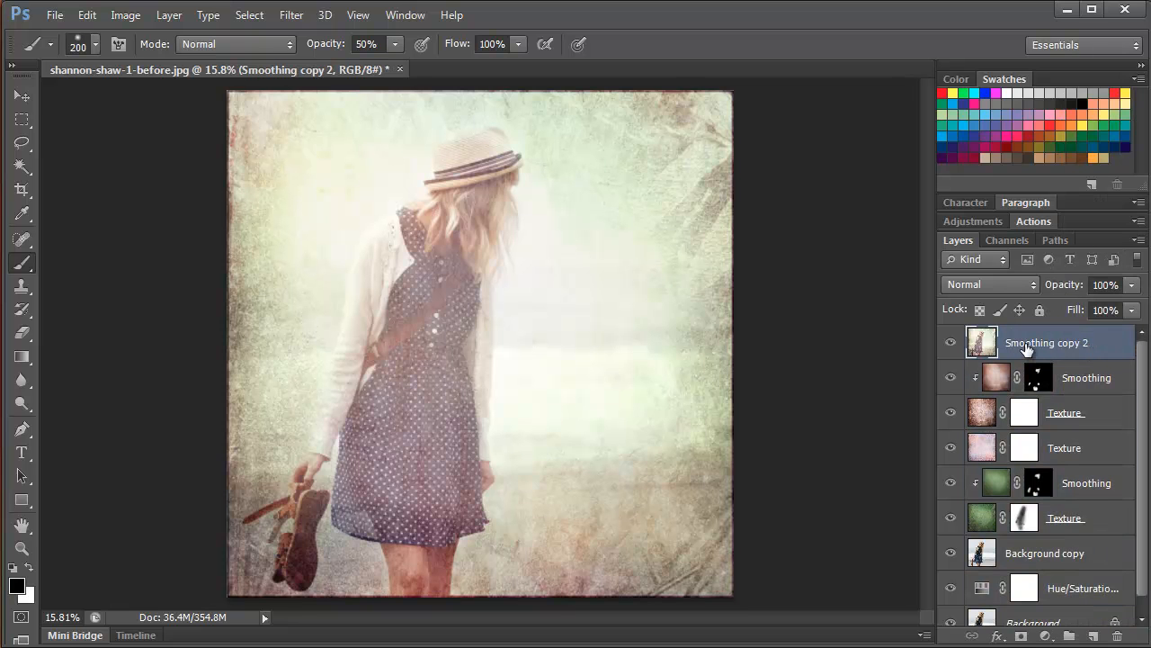
# - Move Smoothing copy 2 above the lower Texture layer and clip it to that layer
pyautogui.moveTo(1073, 346); pyautogui.dragTo(1080, 432)
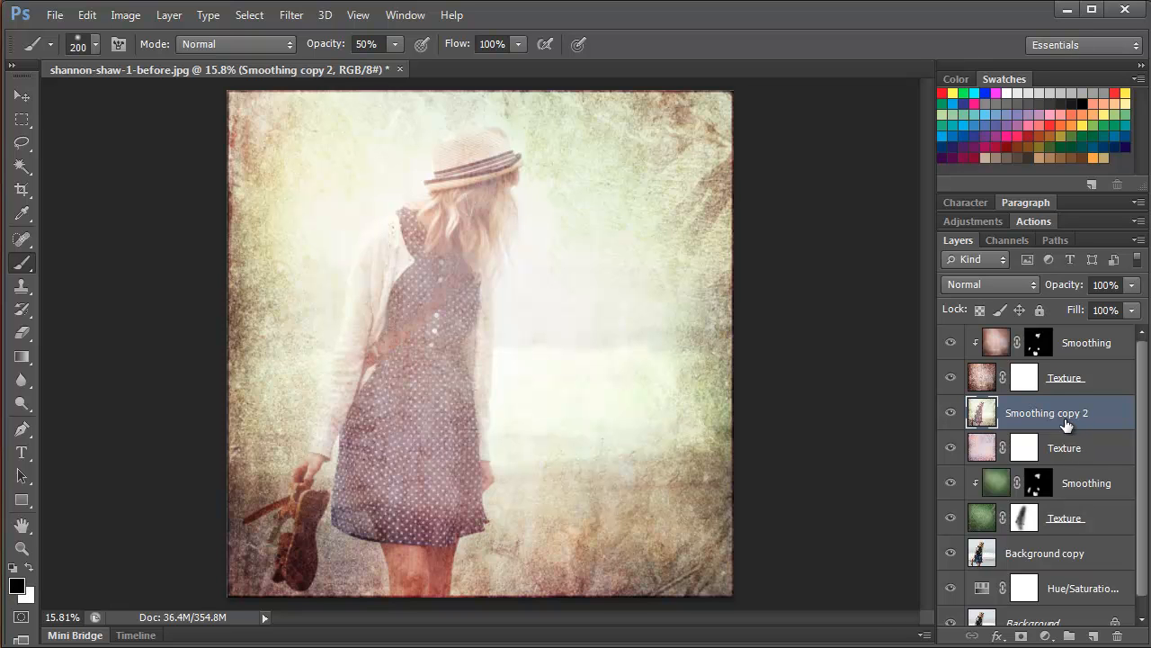
pyautogui.moveTo(1056, 431); pyautogui.dragTo(1057, 421)
pyautogui.keyDown('alt'); pyautogui.click(1058, 431); pyautogui.keyUp('alt')
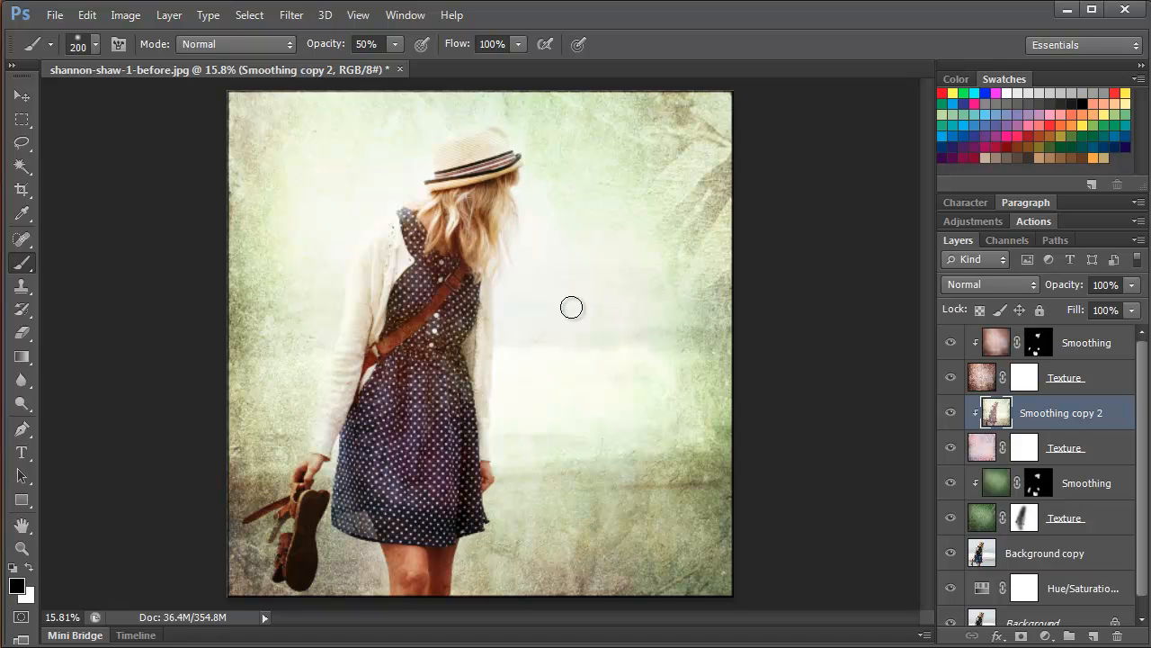
# - Apply a Gaussian Blur of about 143.3 pixels radius to Smoothing copy 2
pyautogui.click(290, 15)
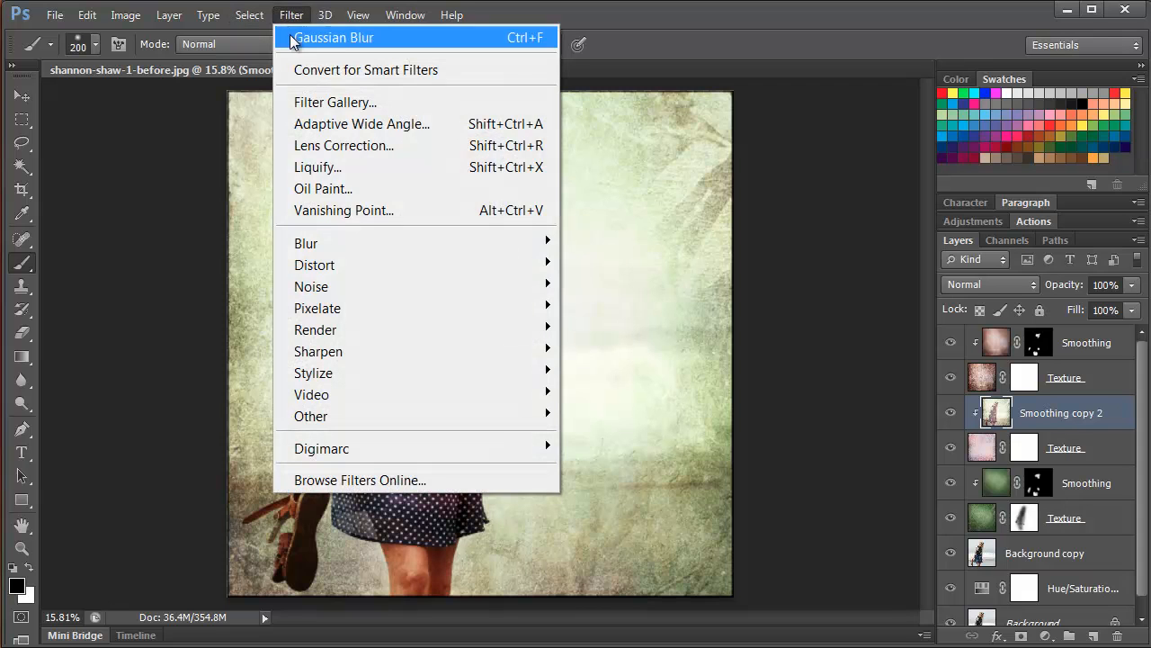
pyautogui.moveTo(315, 245)
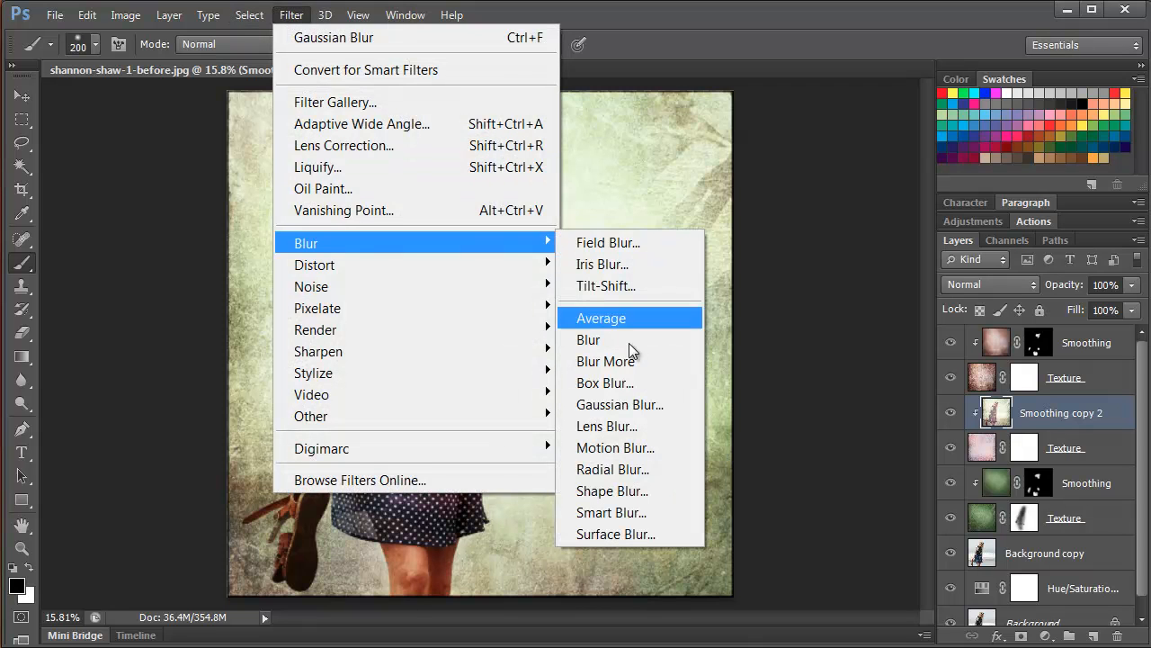
pyautogui.click(606, 405)
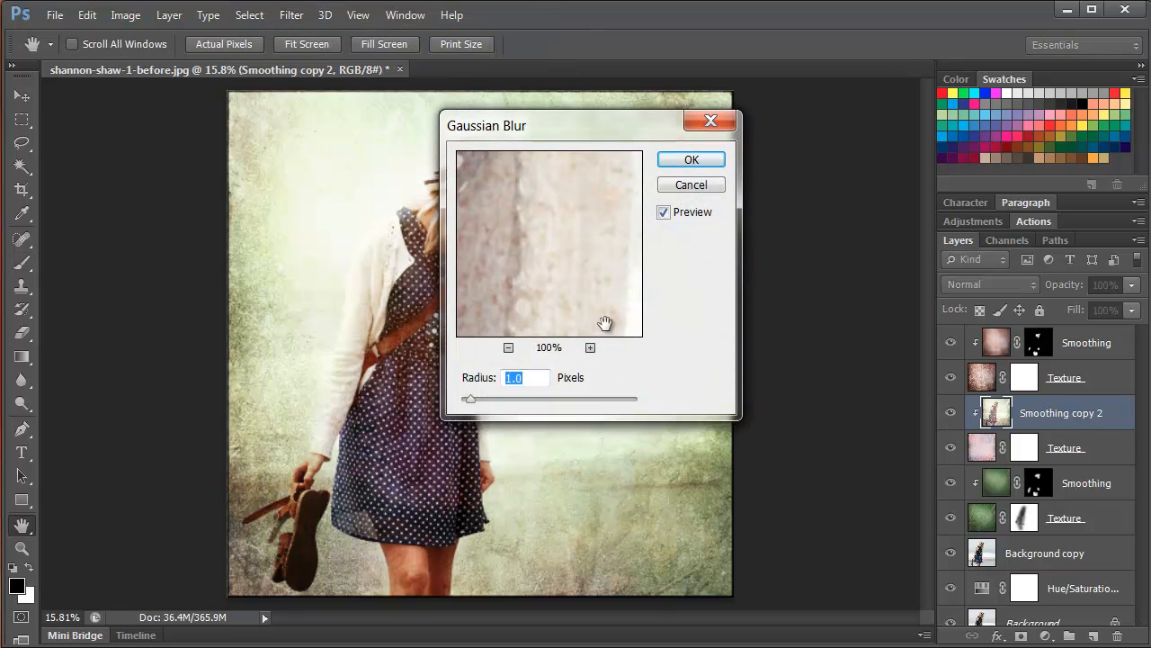
pyautogui.moveTo(471, 401); pyautogui.dragTo(553, 404)
pyautogui.moveTo(589, 134); pyautogui.dragTo(790, 131)
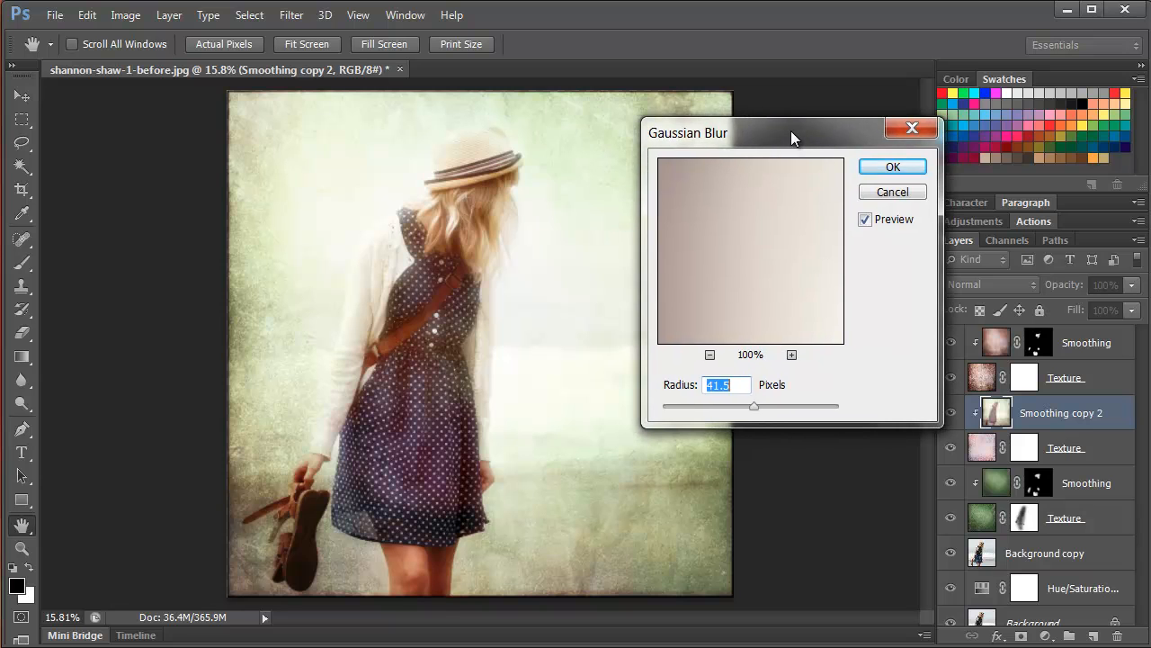
pyautogui.moveTo(755, 406); pyautogui.dragTo(789, 409)
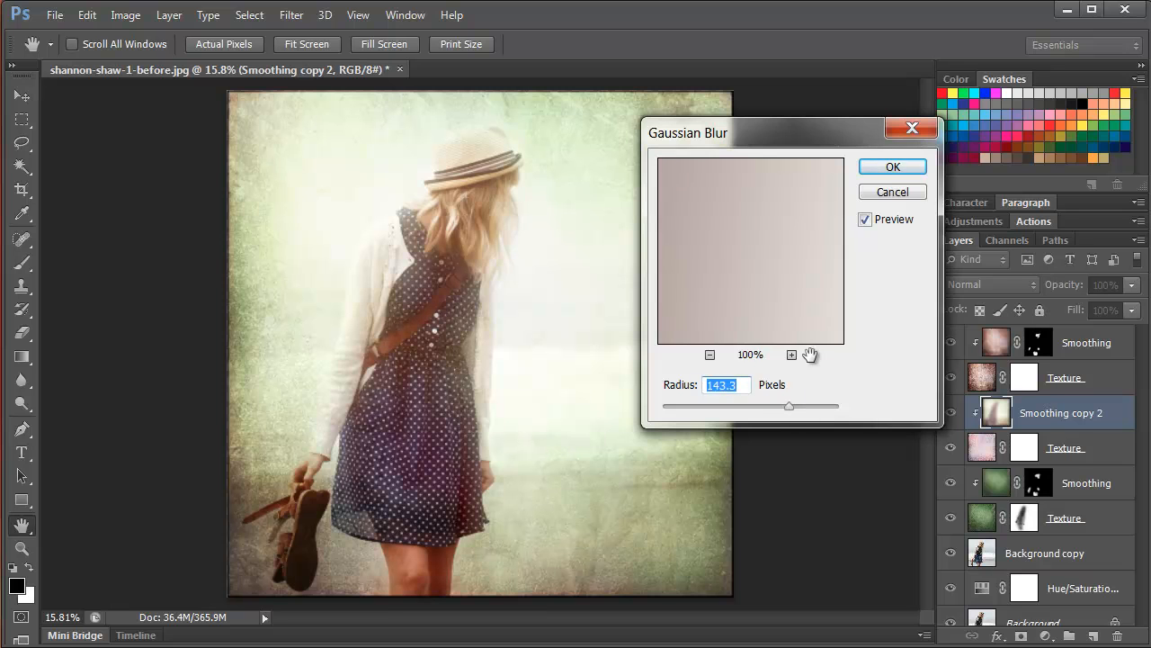
pyautogui.click(879, 168)
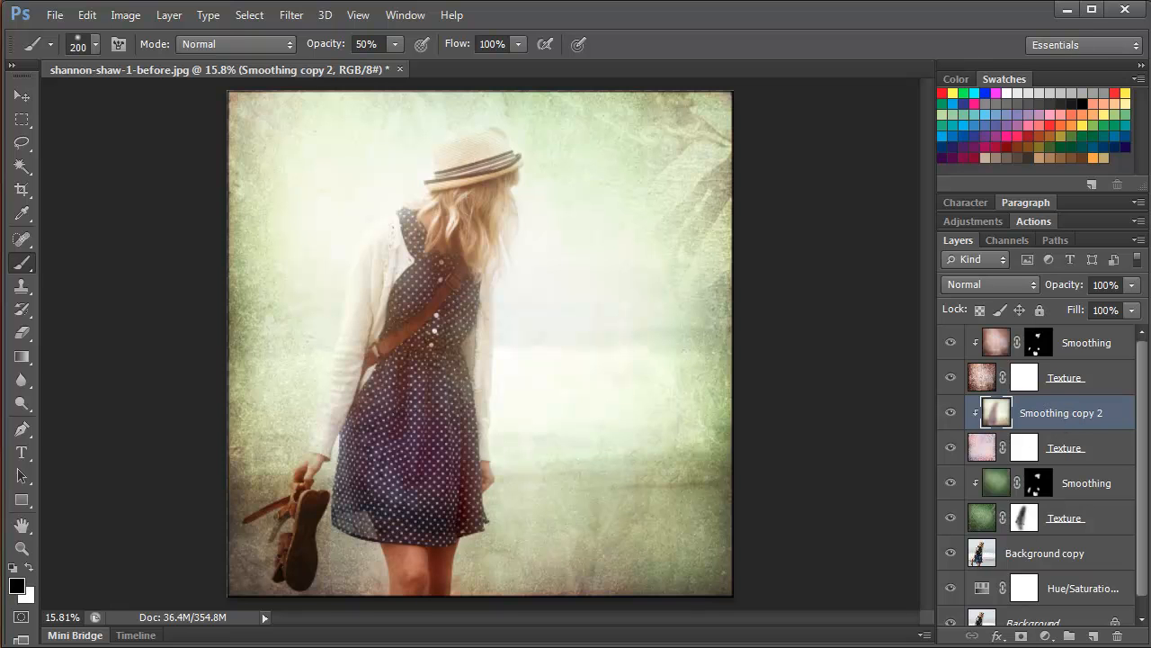
# - Add a layer mask to Smoothing copy 2 and paint black over the upper-left, left and right edges with a large brush
pyautogui.click(1022, 636)
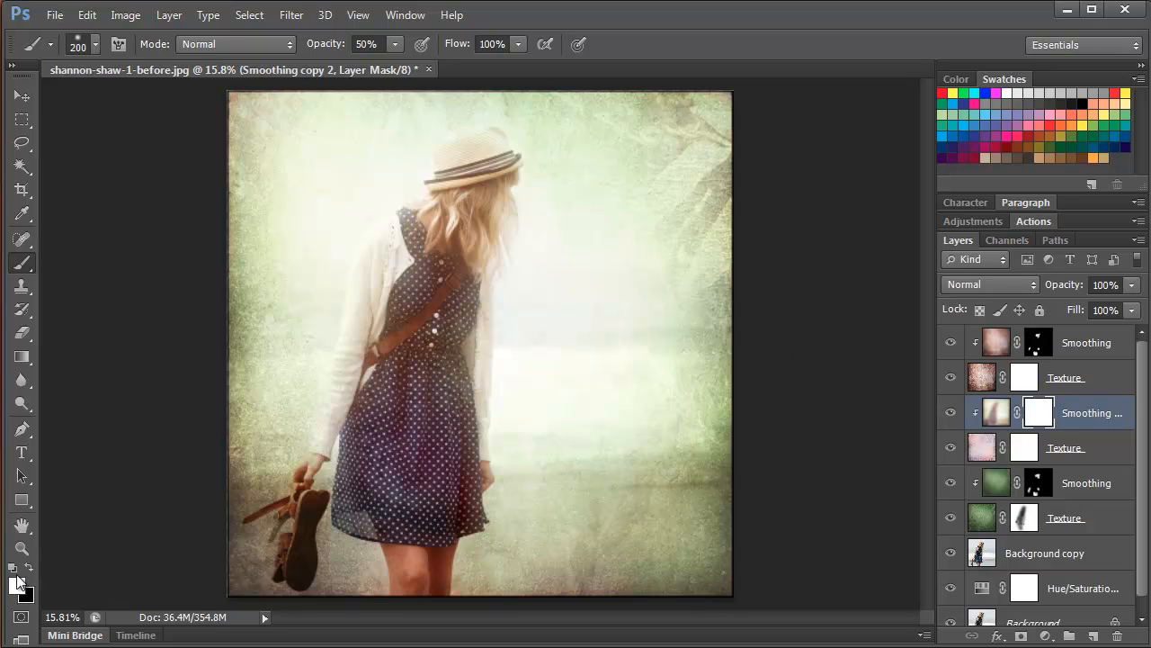
pyautogui.press('x')
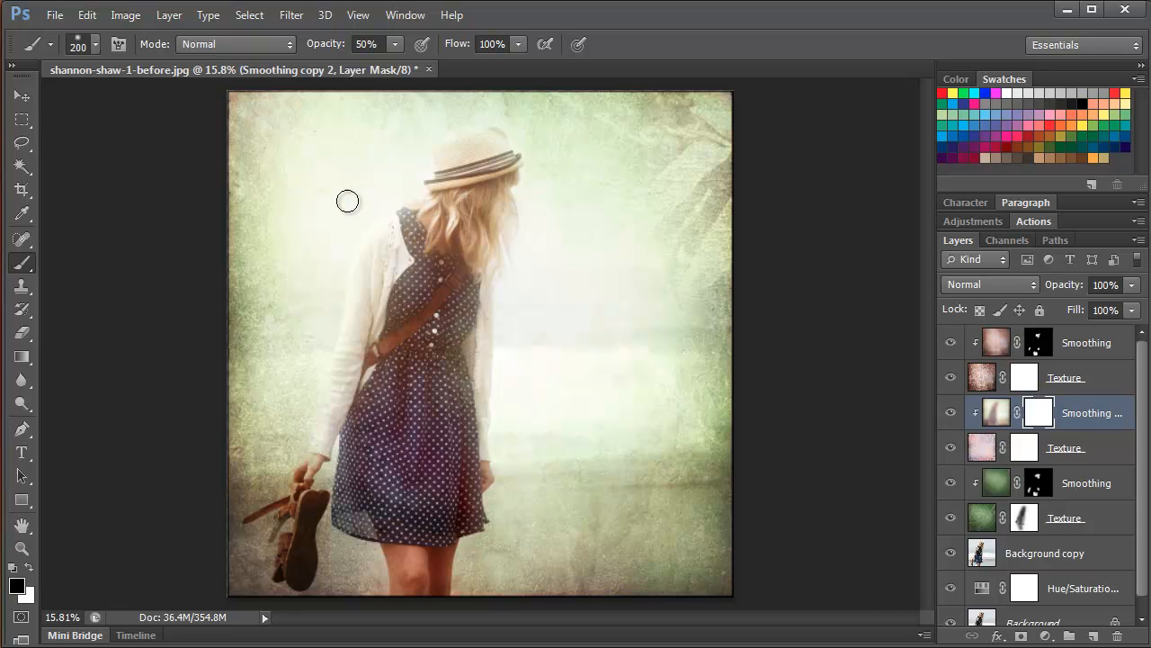
pyautogui.press(']')
pyautogui.press(']')
pyautogui.press(']')
pyautogui.press(']')
pyautogui.press(']')
pyautogui.press(']')
pyautogui.press(']')
pyautogui.press(']')
pyautogui.press(']')
pyautogui.press(']')
pyautogui.press(']')
pyautogui.press(']')
pyautogui.press(']')
pyautogui.press(']')
pyautogui.press(']')
pyautogui.press(']')
pyautogui.moveTo(314, 106)
pyautogui.mouseDown()
pyautogui.moveTo(291, 197)
pyautogui.moveTo(254, 223)
pyautogui.mouseUp()
pyautogui.moveTo(227, 438); pyautogui.dragTo(219, 417)
pyautogui.moveTo(572, 171)
pyautogui.mouseDown()
pyautogui.moveTo(685, 545)
pyautogui.moveTo(699, 368)
pyautogui.moveTo(677, 216)
pyautogui.moveTo(627, 206)
pyautogui.moveTo(635, 429)
pyautogui.moveTo(621, 472)
pyautogui.mouseUp()
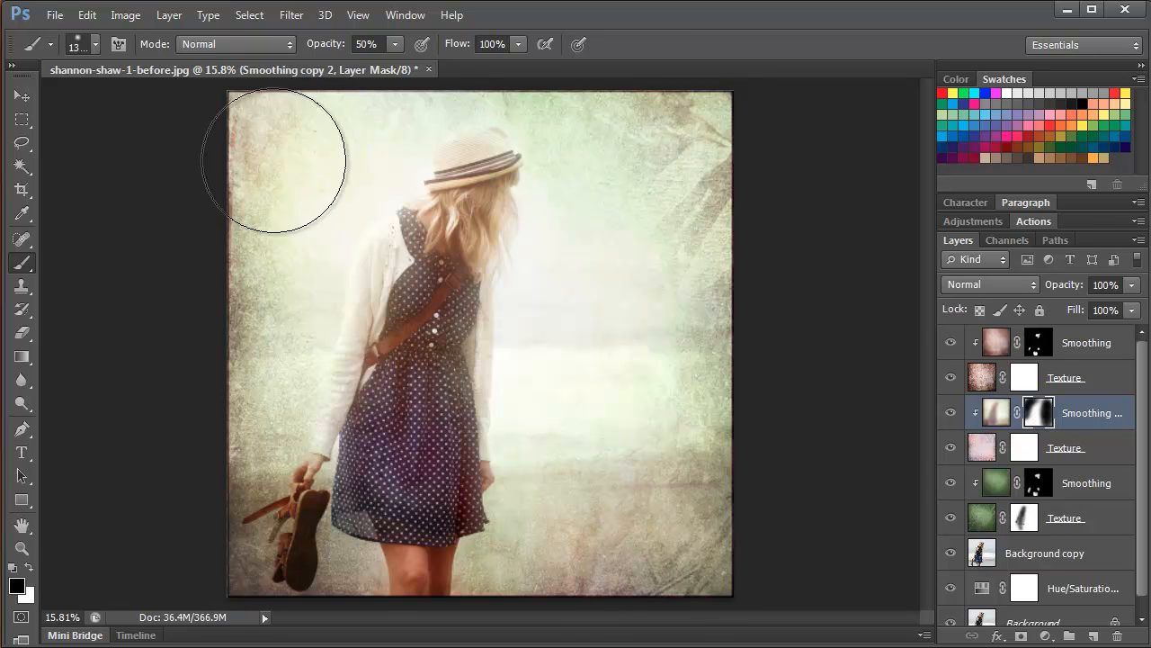
pyautogui.keyDown('shift'); pyautogui.click(1039, 412); pyautogui.keyUp('shift')
pyautogui.keyDown('shift'); pyautogui.click(1039, 412); pyautogui.keyUp('shift')
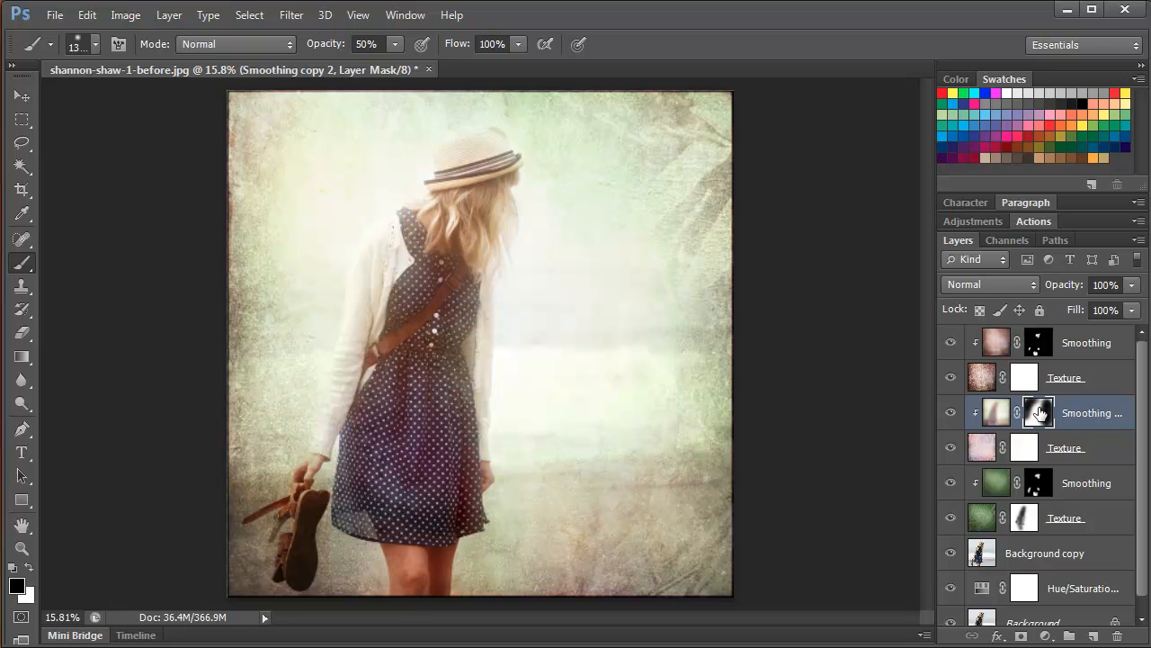